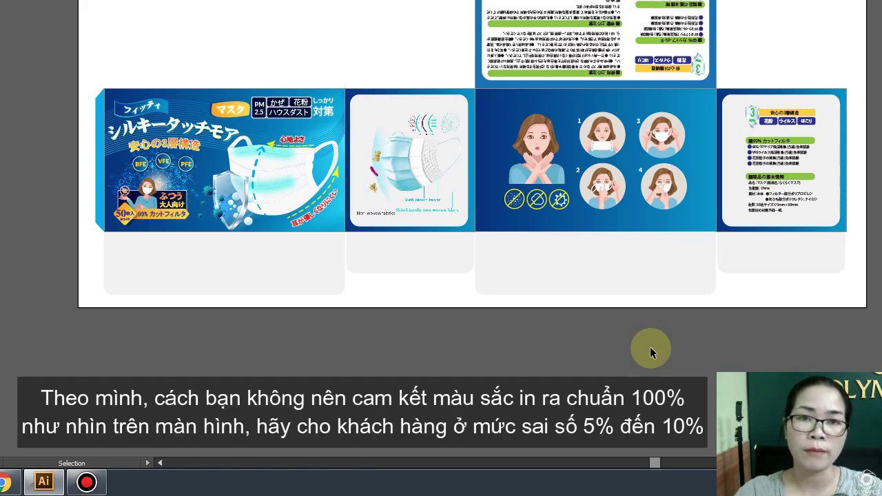
Step: Zoom the box dieline to 150% and remove the mask artwork group from the front panel
key("ctrl+plus")
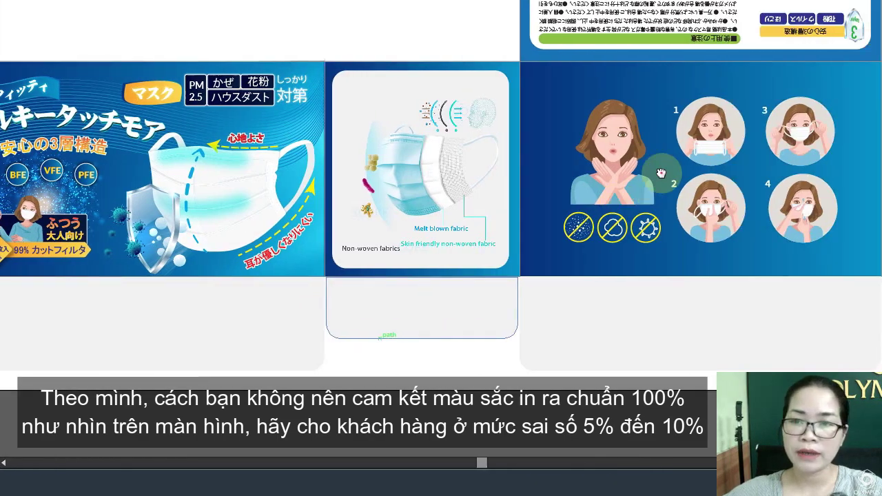
left_click_drag(660, 172, 426, 151)
left_click_drag(375, 66, 374, 221)
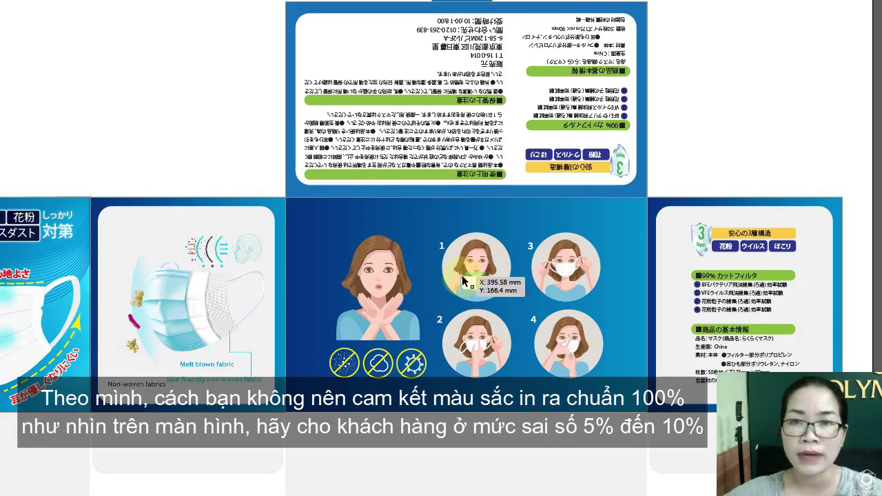
scroll(248, 288, "left", 5)
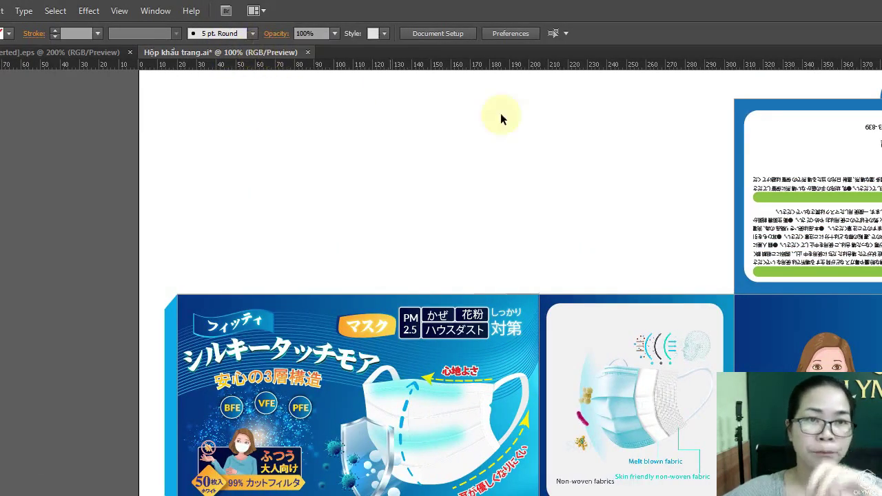
key("ctrl+plus")
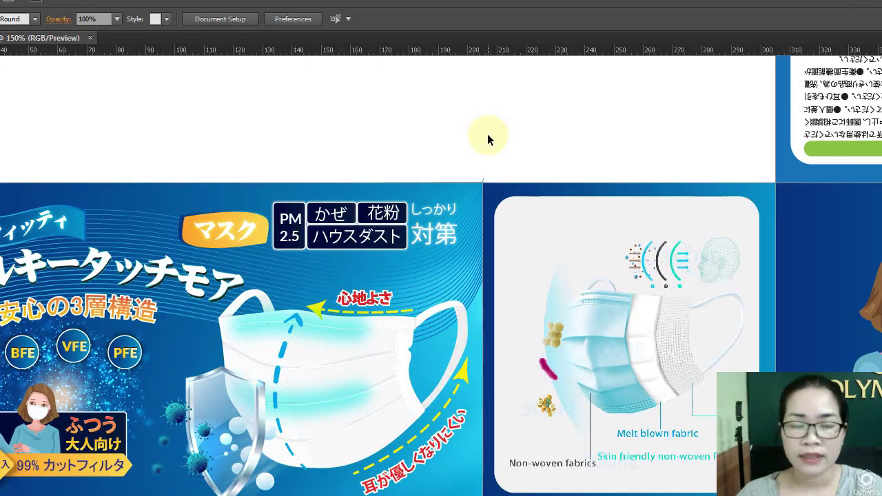
left_click(420, 225)
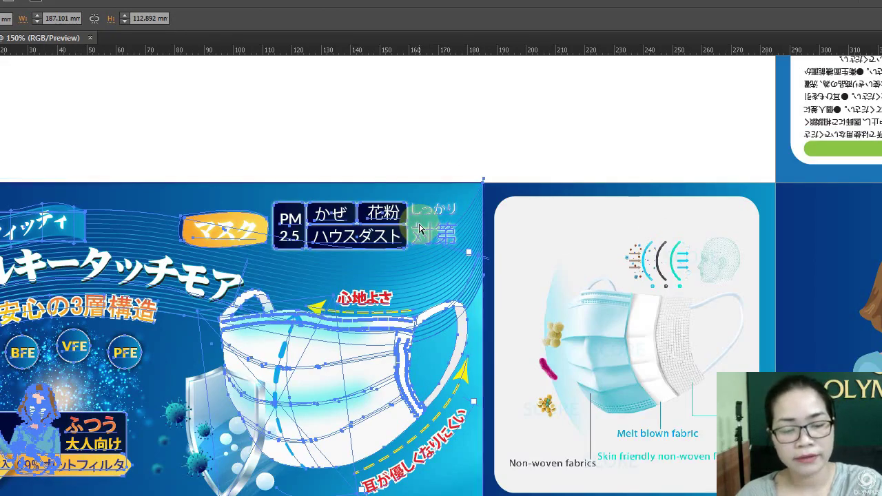
key("Delete")
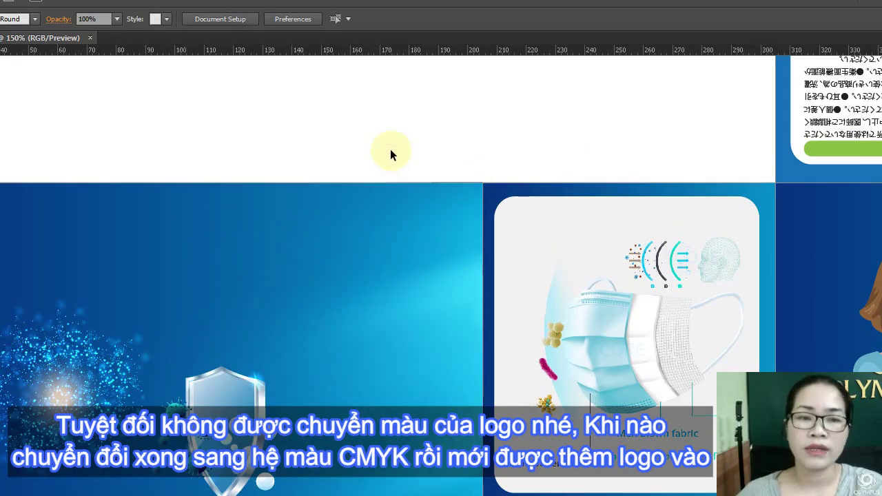
Step: Review the artwork full screen, then select the blue background rectangle and check the artboards
key("f")
scroll(220, 299, "left", 1)
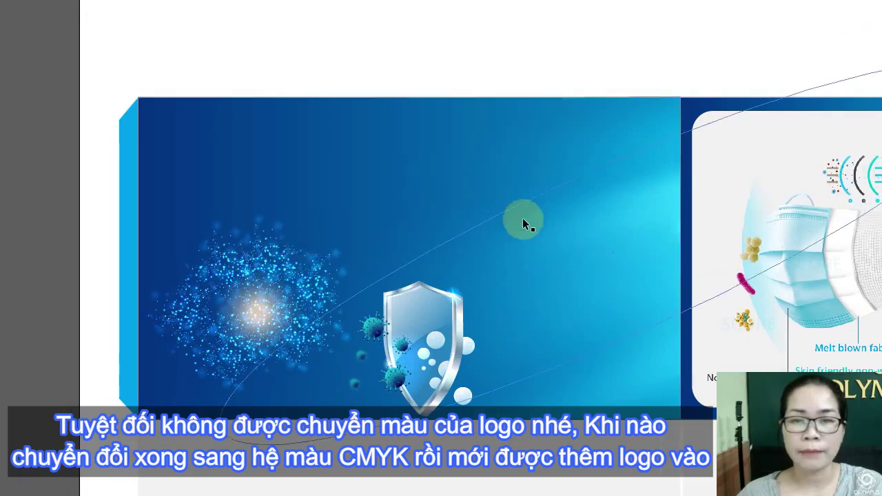
scroll(617, 324, "down", 2)
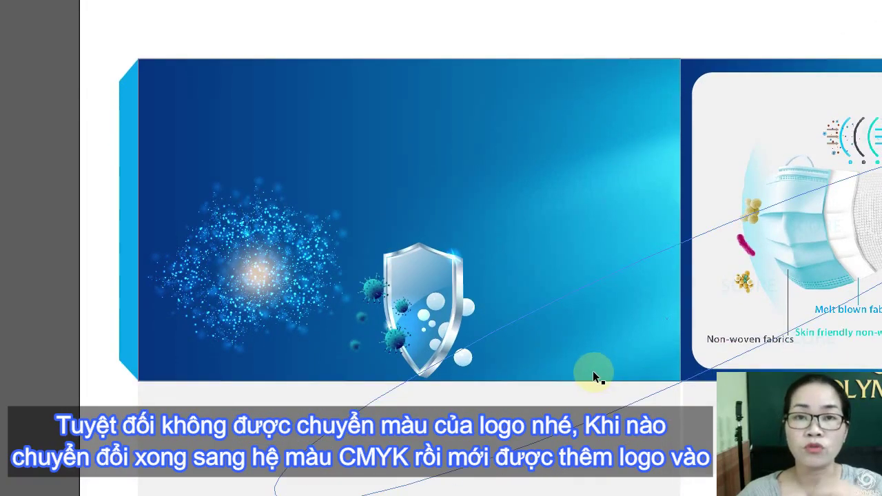
key("f")
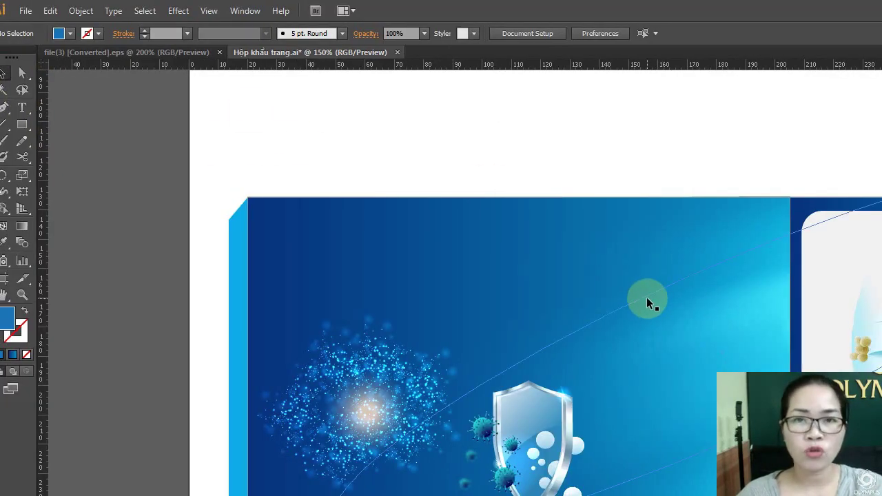
left_click(591, 228)
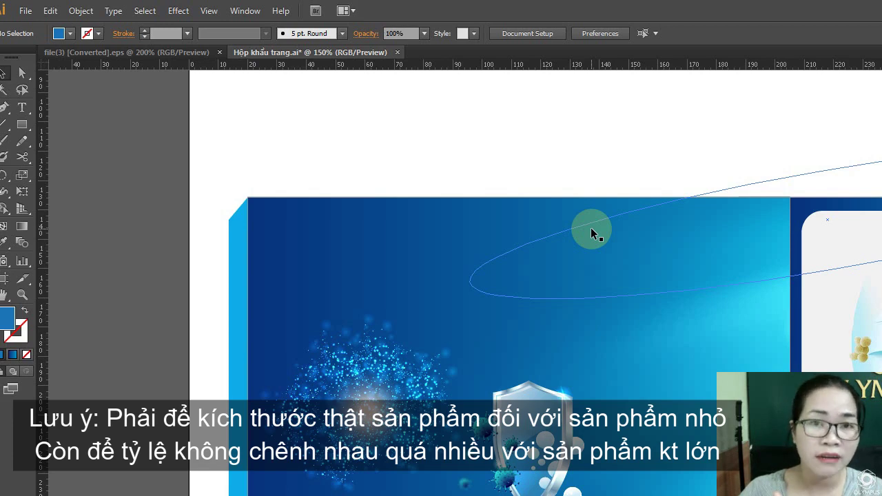
left_click(361, 217)
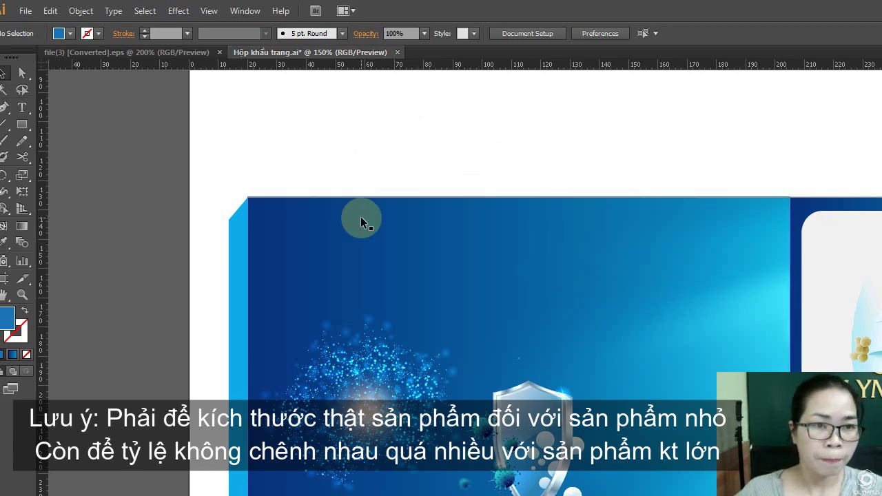
left_click(16, 277)
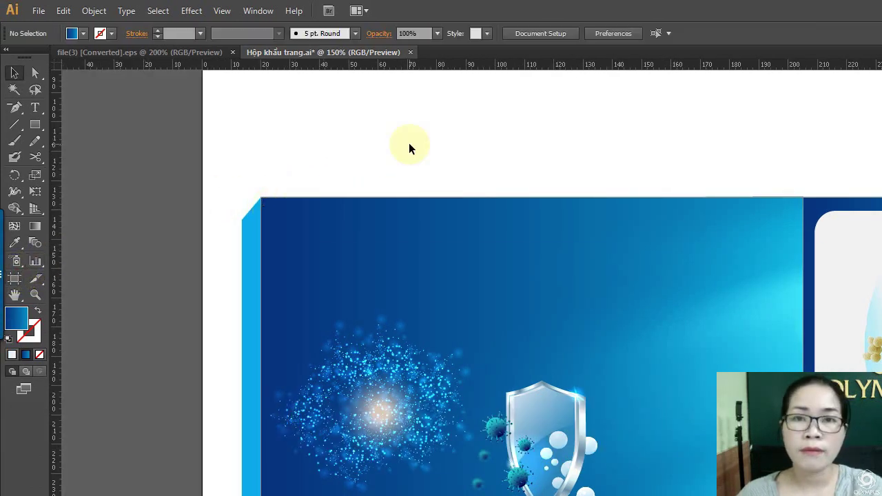
Step: Export artboard 2 alone as JPEG named 'Hộp khẩu trang_ khong khau trang -02.jpg'
key("Escape")
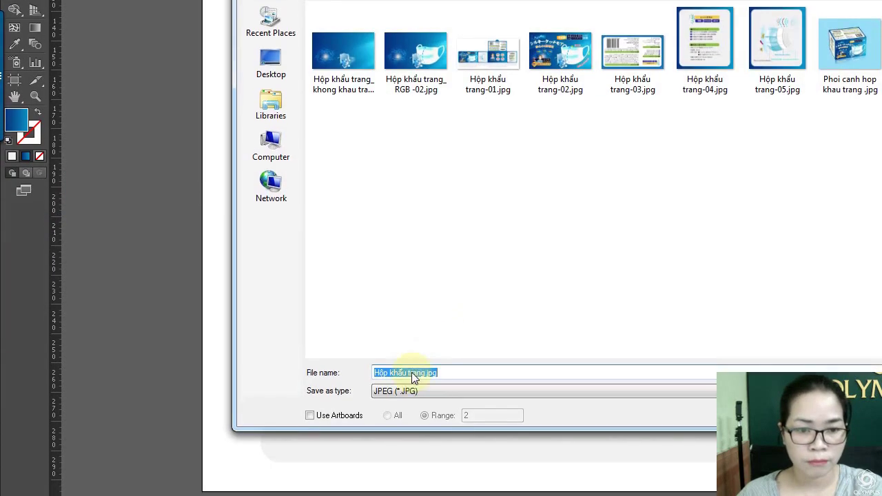
left_click(338, 379)
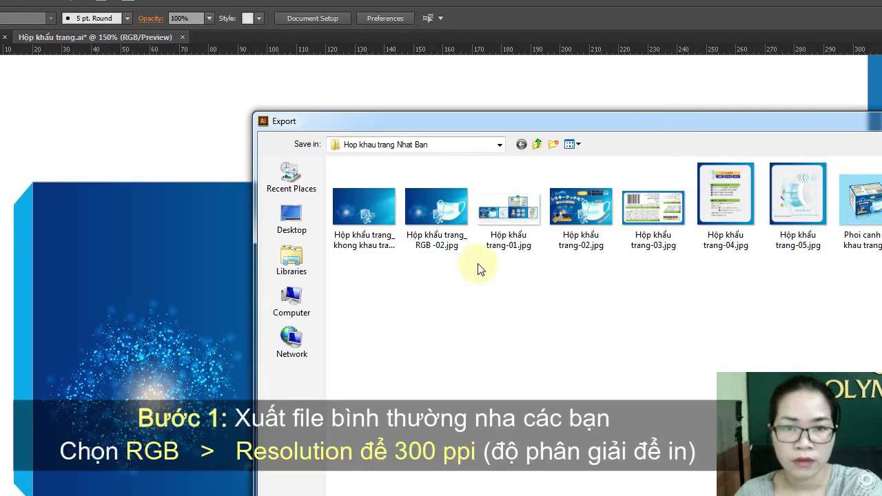
left_click(343, 215)
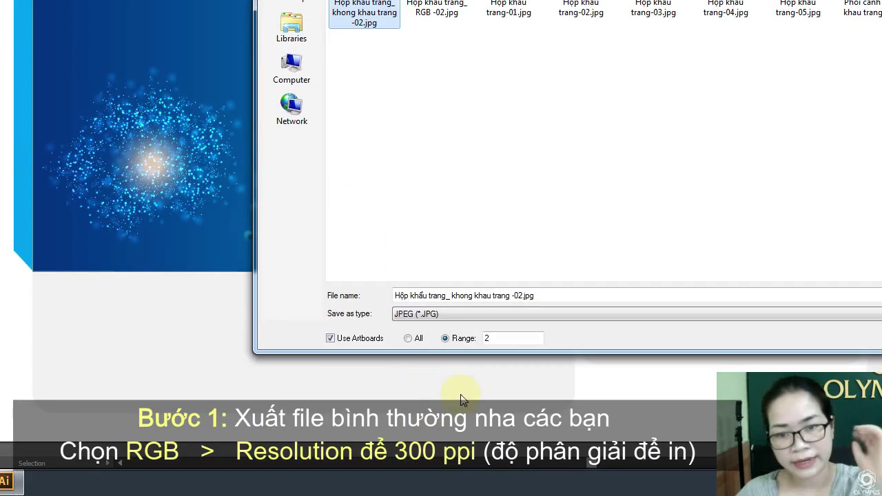
left_click(754, 354)
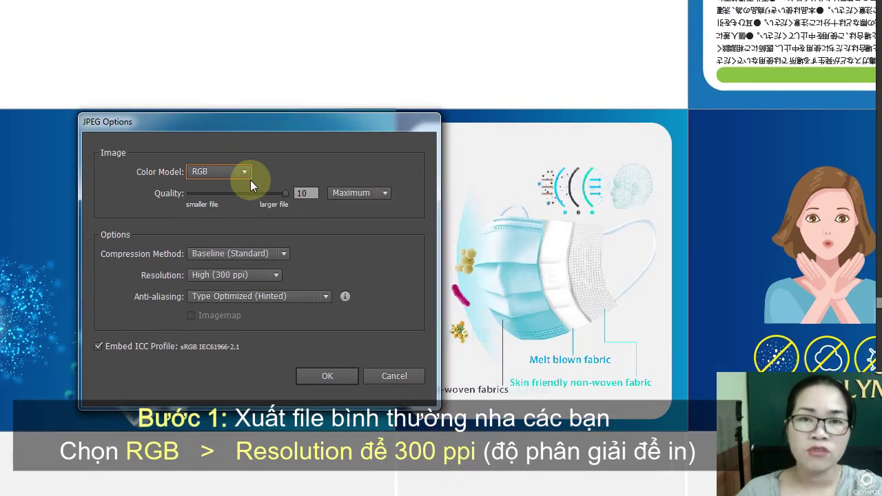
Step: Set the JPEG options to RGB colour model and High (300 ppi) resolution, and confirm
left_click(231, 173)
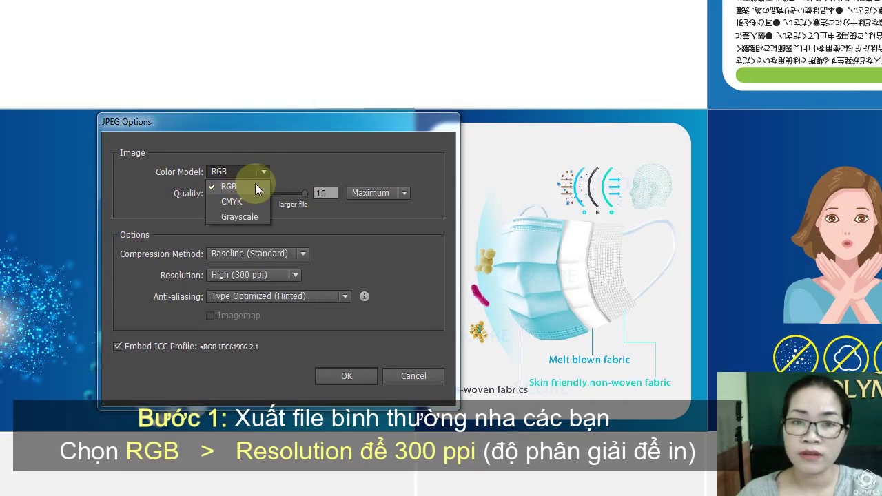
left_click(331, 146)
left_click(294, 272)
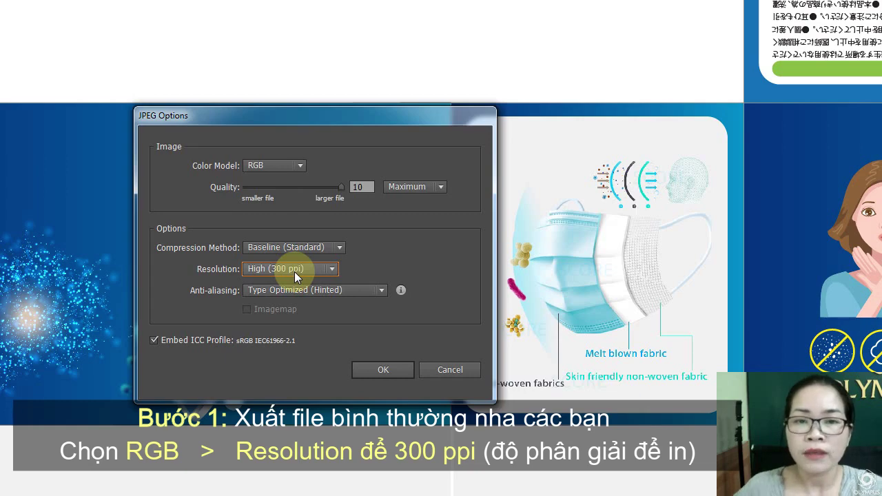
left_click(286, 265)
left_click(289, 290)
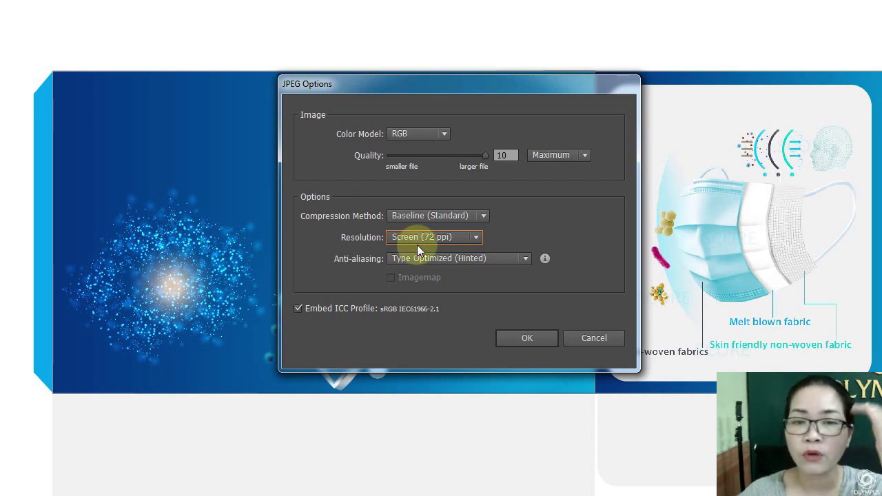
left_click(444, 237)
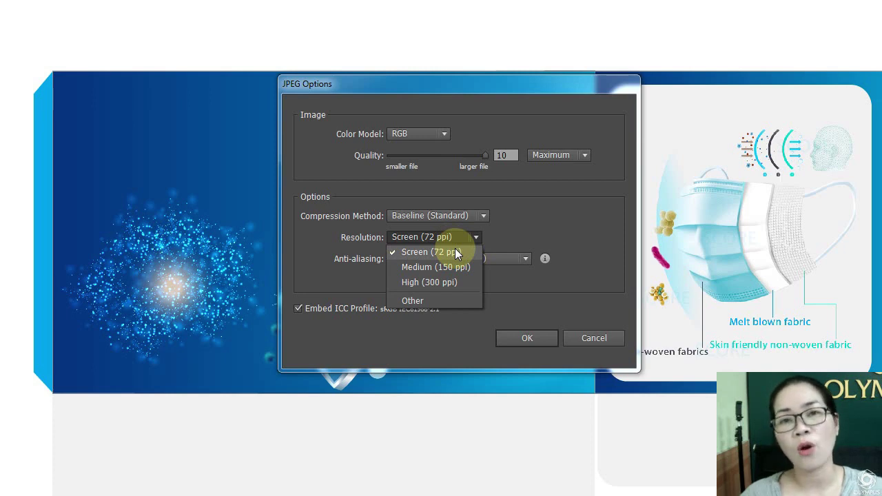
left_click(457, 237)
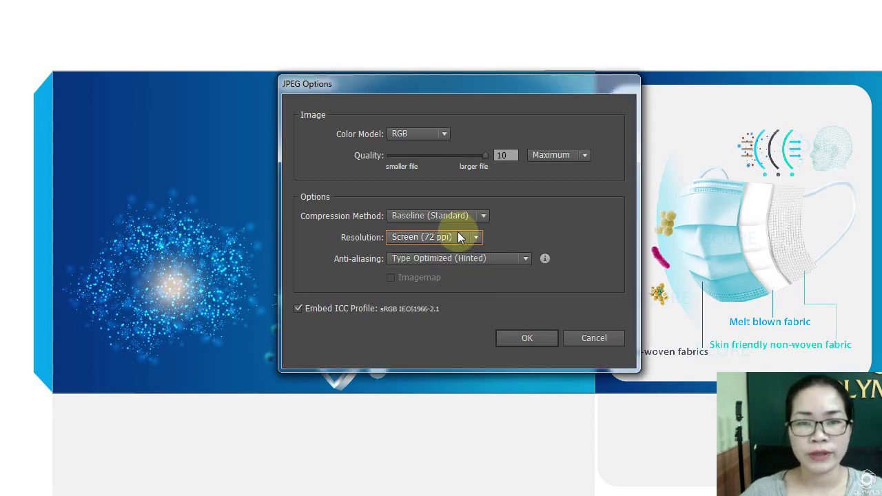
left_click(427, 237)
left_click(430, 282)
left_click(451, 237)
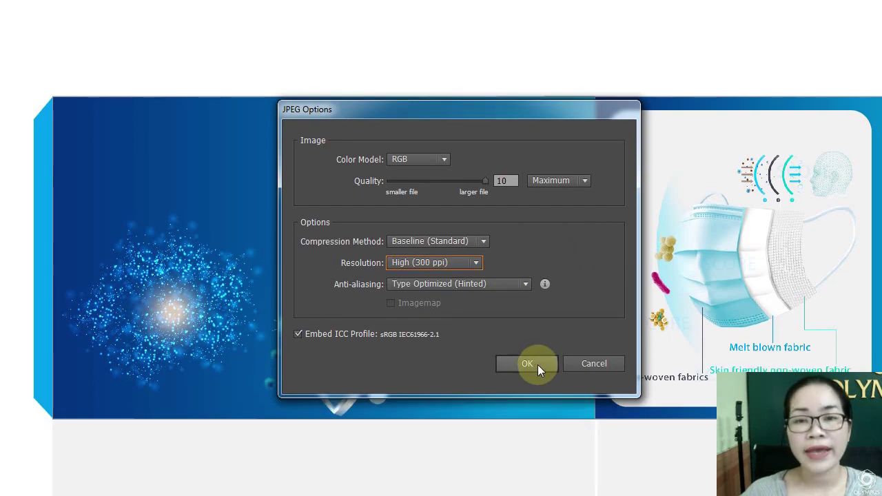
left_click(538, 361)
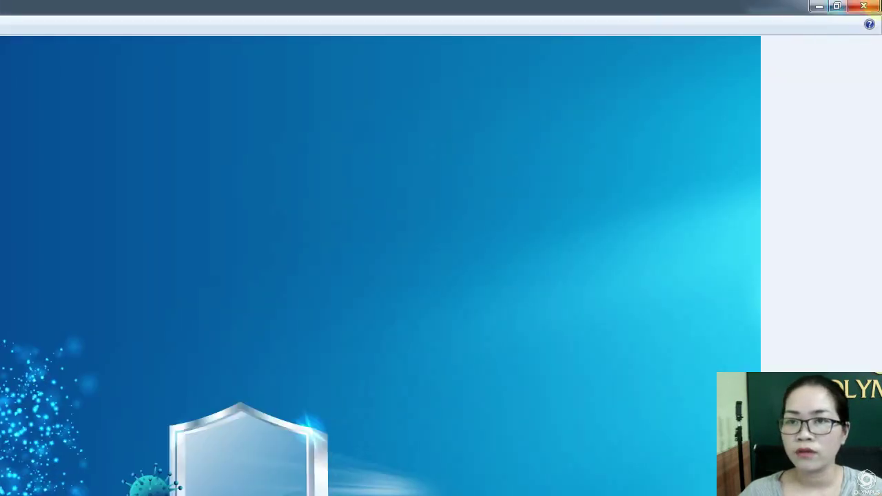
Step: Open the exported 'Hộp khẩu trang_ khong khau trang -02.jpg' in Photoshop and preview it from its folder
left_click(870, 10)
left_click(227, 134)
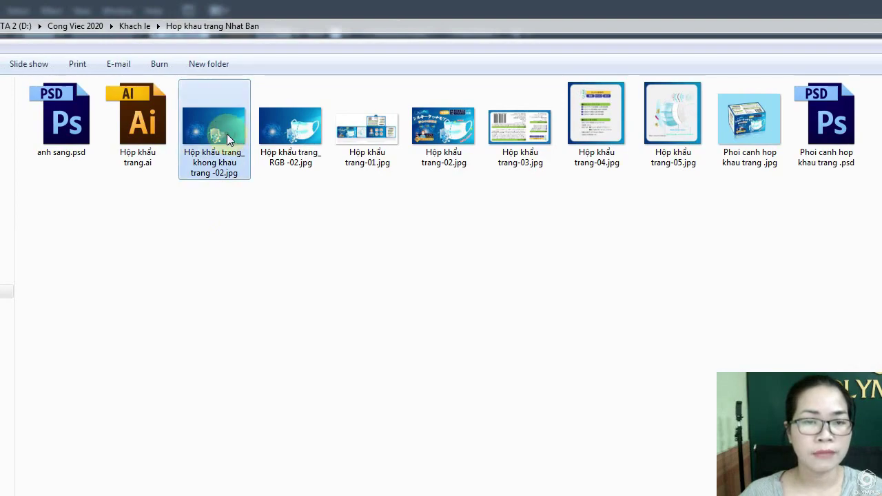
right_click(227, 134)
mouse_move(270, 327)
left_click(586, 378)
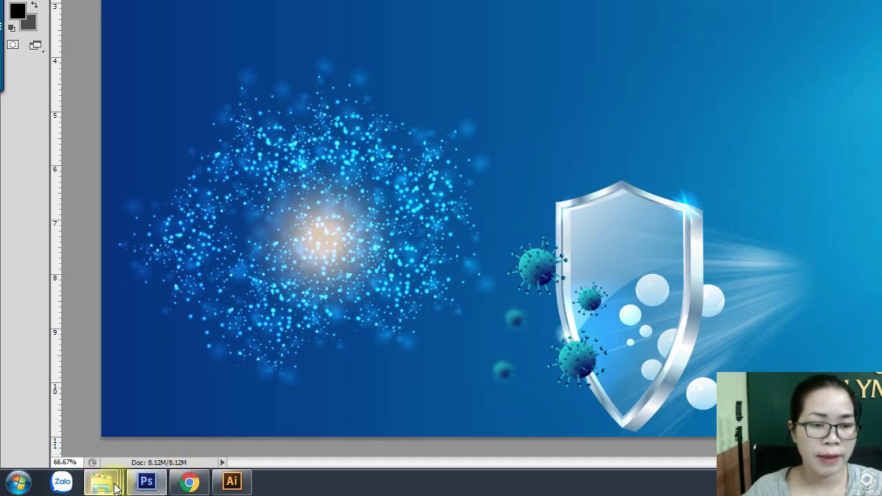
left_click(101, 482)
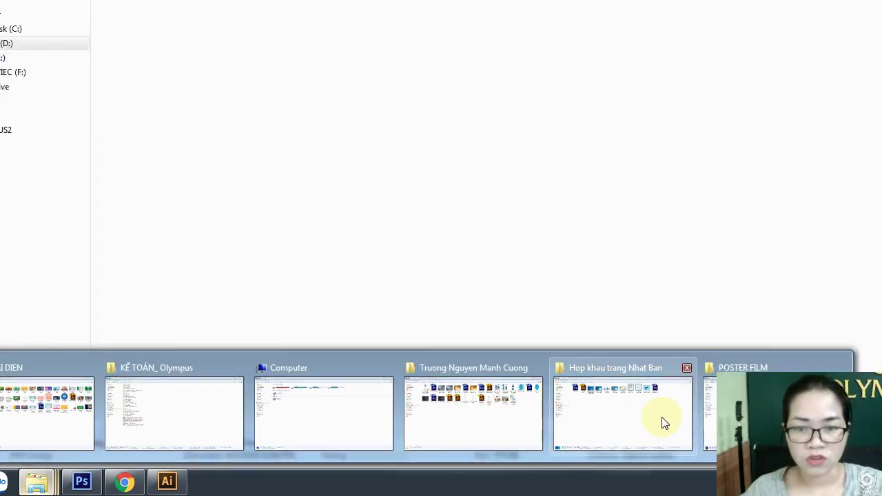
left_click(662, 424)
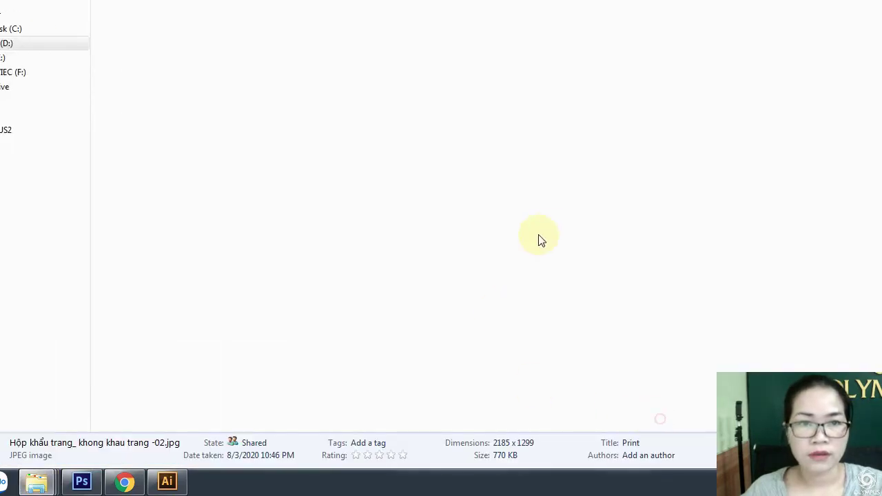
double_click(266, 156)
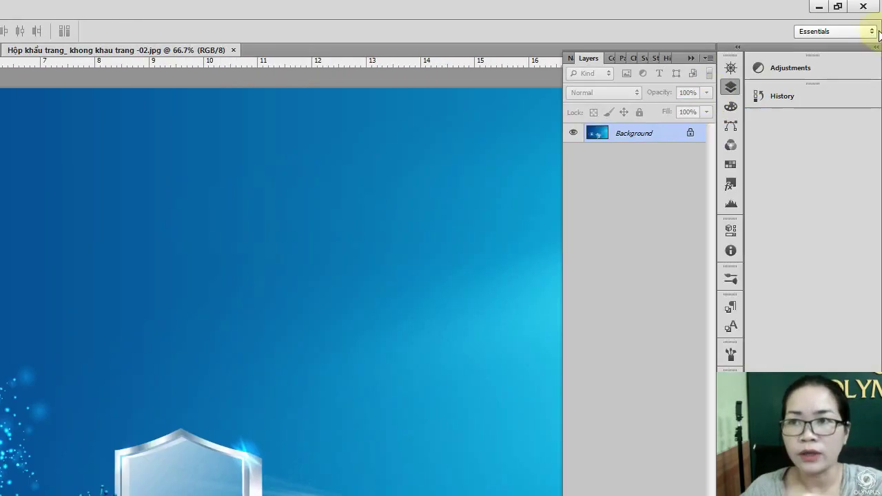
Step: Restore Photoshop to a window and place the original photo beside it for comparison
left_click(835, 14)
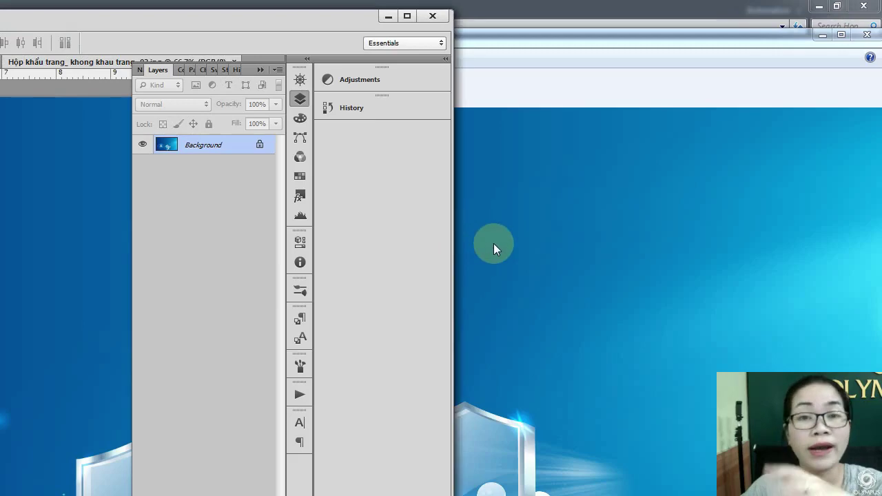
left_click(656, 241)
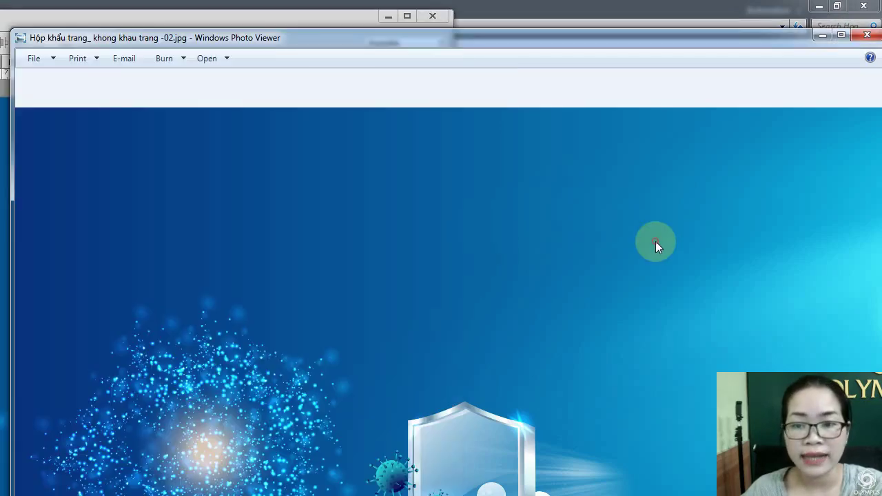
left_click_drag(216, 342, 595, 372)
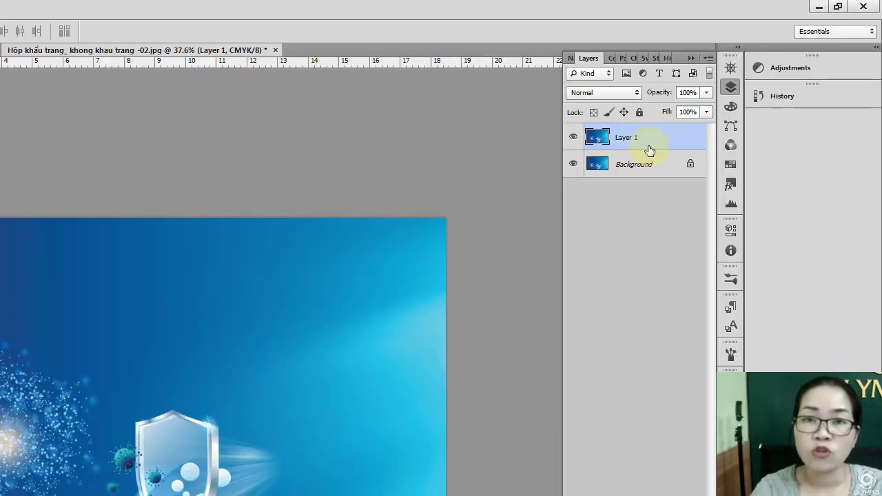
Step: Apply Levels to Layer 1 with white input 238, checking before and after with Preview
key("ctrl+l")
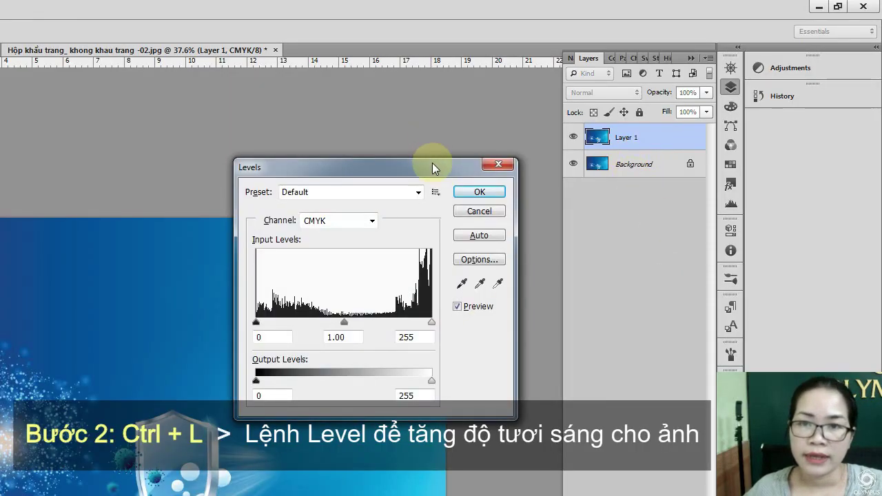
left_click_drag(433, 167, 714, 128)
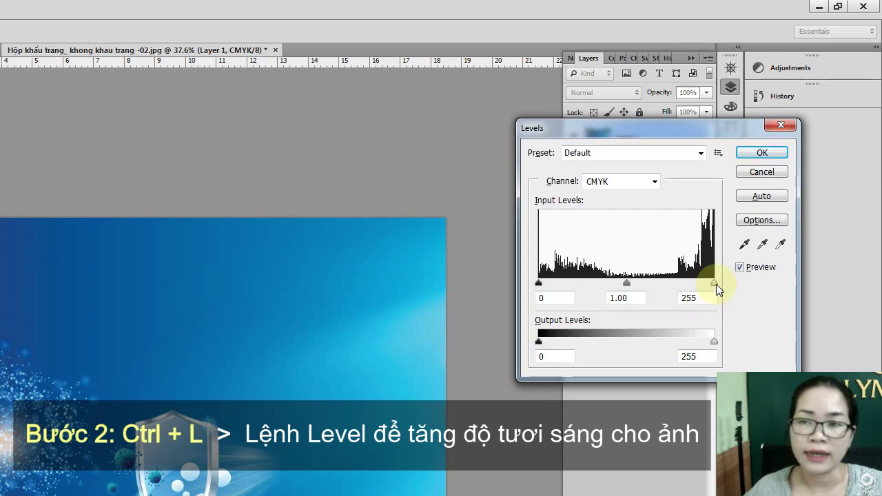
left_click_drag(715, 284, 703, 284)
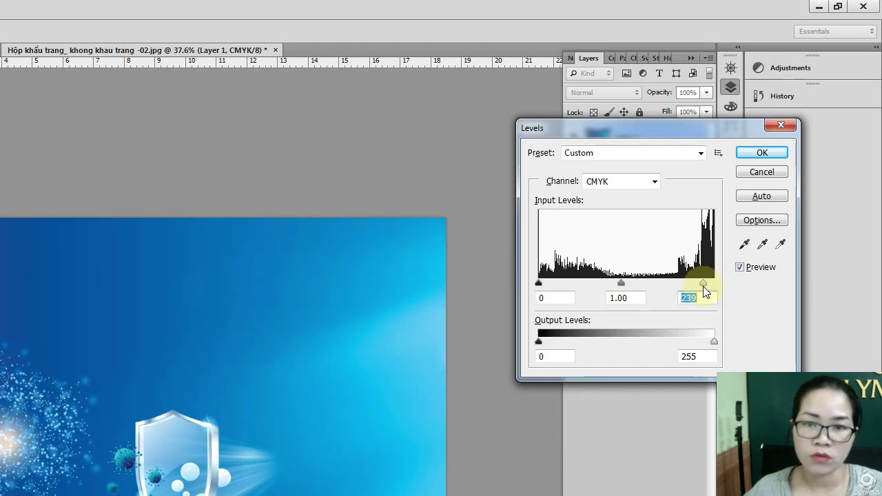
left_click(740, 269)
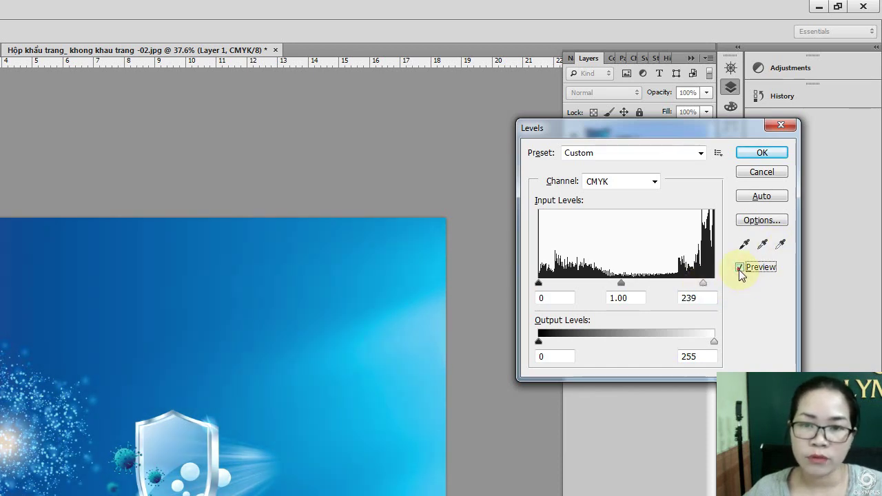
left_click(739, 269)
key("Up")
key("Up")
key("Up")
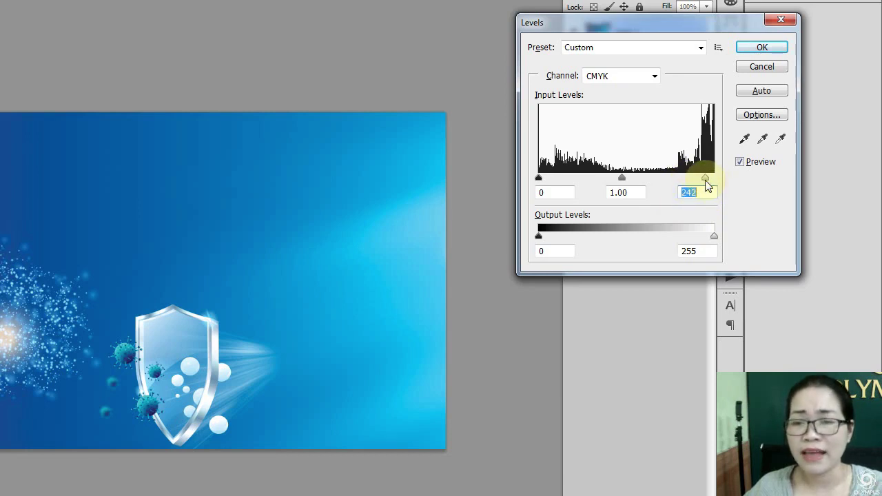
left_click_drag(705, 181, 703, 181)
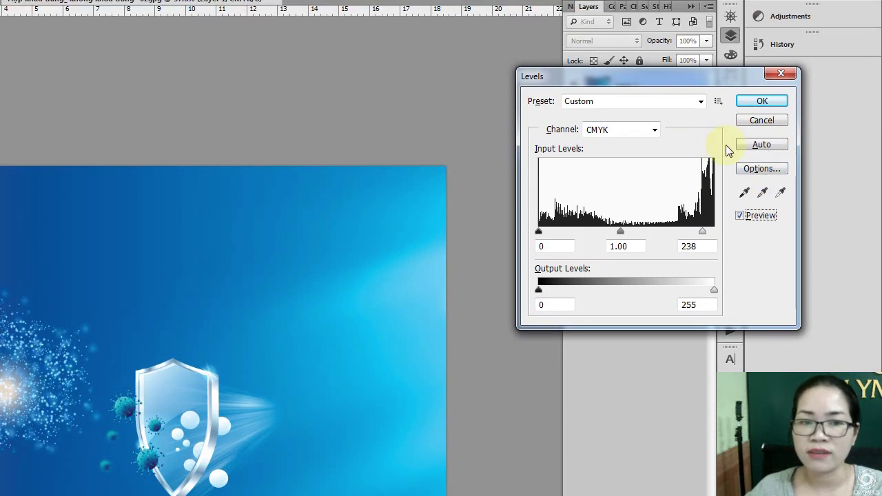
left_click(766, 130)
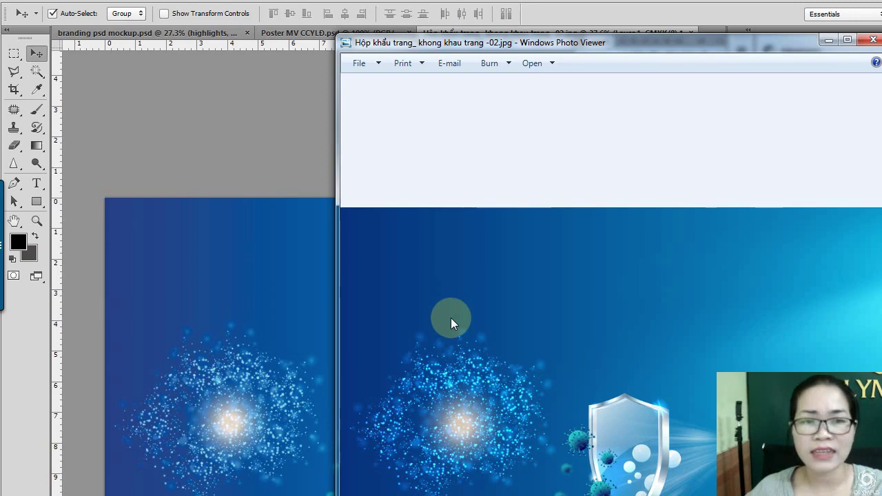
Step: Bring Photoshop back in front of the photo viewer and maximize it
left_click(228, 283)
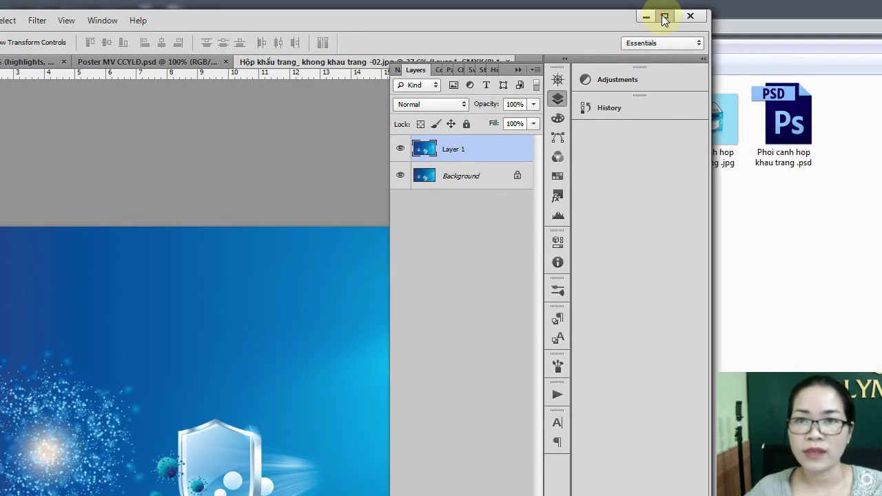
left_click(662, 14)
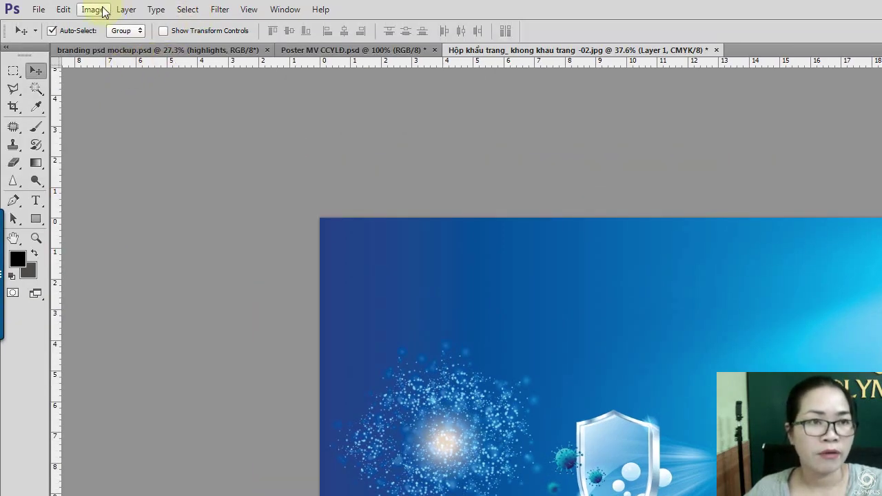
Step: Apply Selective Color to Layer 1 with Blues Magenta at -8% using the Absolute method
left_click(100, 9)
mouse_move(113, 44)
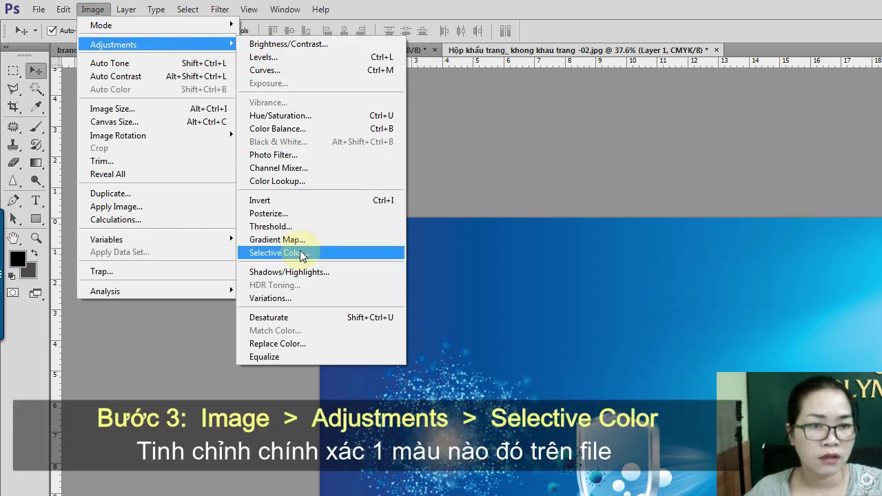
left_click(289, 252)
left_click_drag(662, 132, 648, 134)
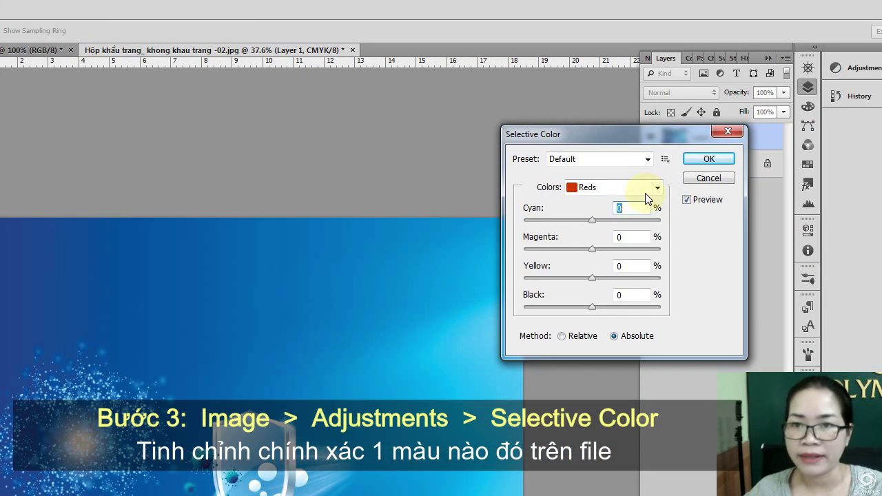
left_click(658, 187)
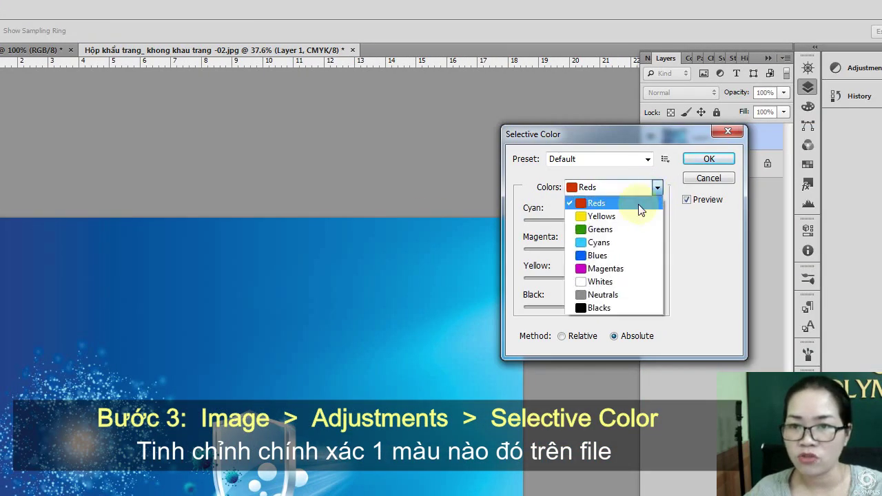
left_click(619, 253)
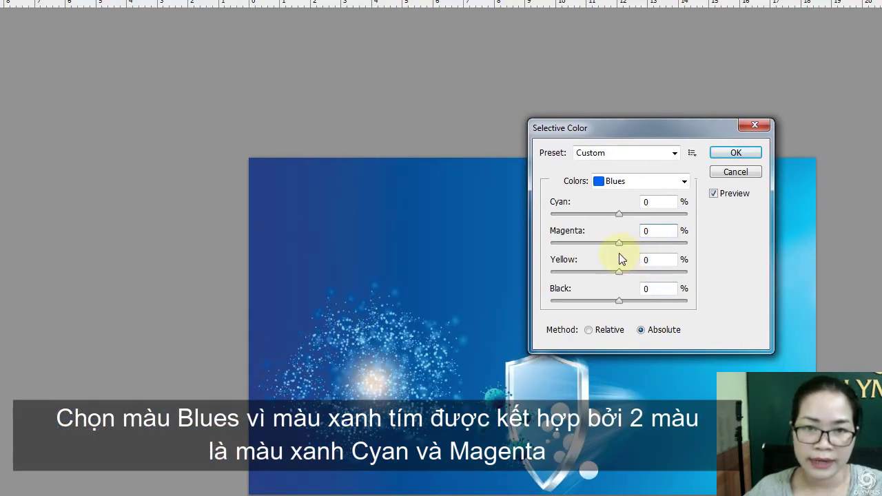
left_click_drag(619, 243, 615, 243)
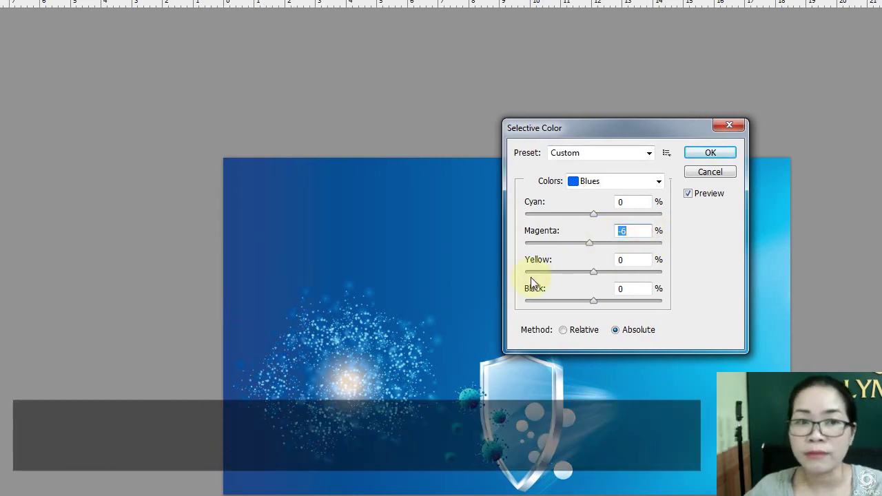
left_click(586, 245)
left_click_drag(586, 246, 586, 244)
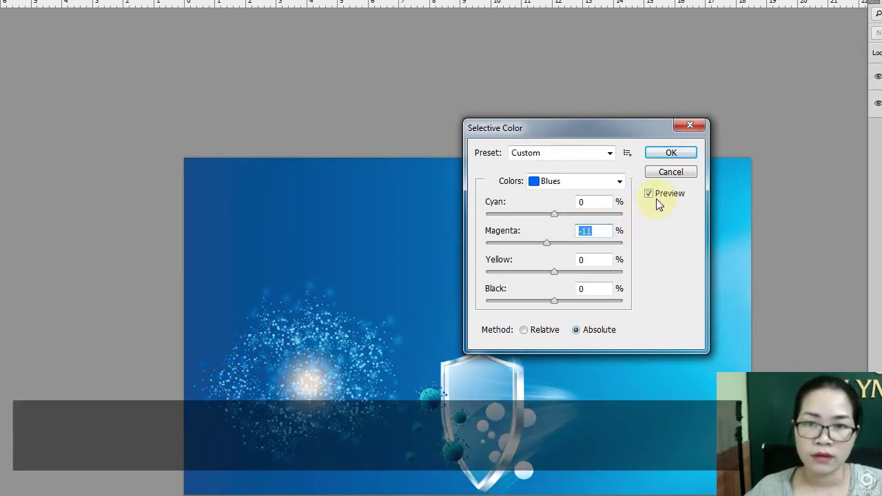
left_click(648, 195)
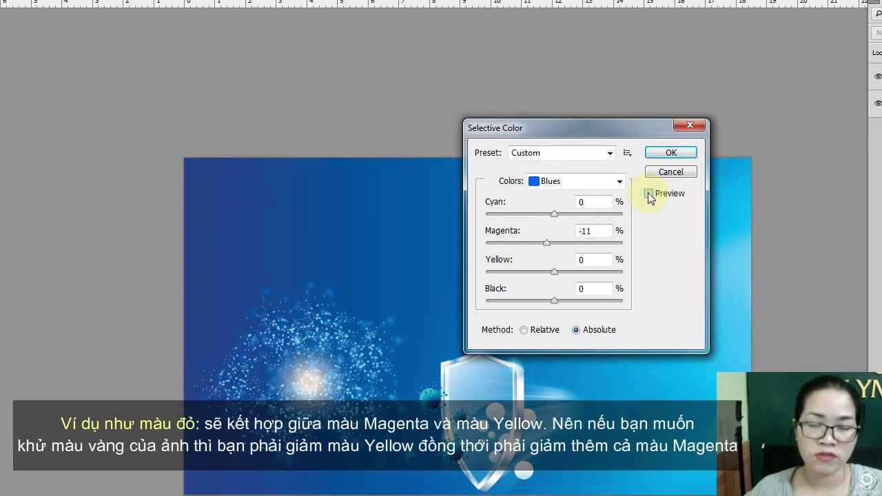
left_click(649, 195)
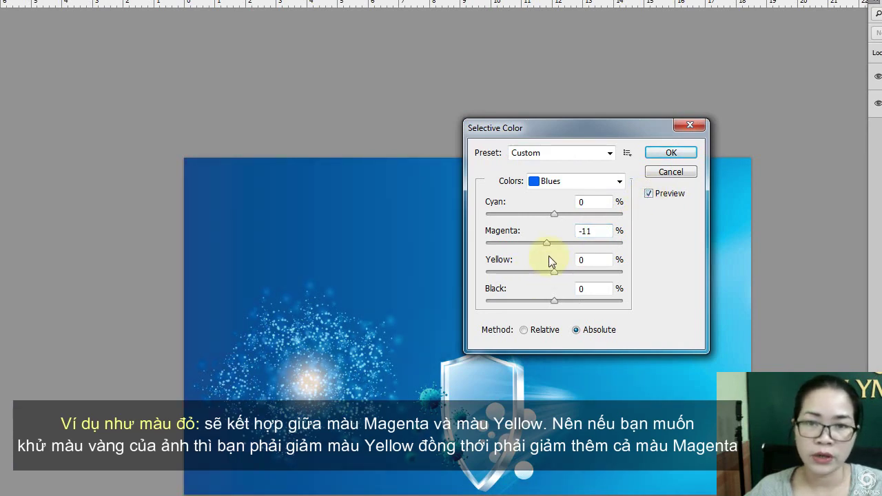
double_click(599, 232)
type("-8")
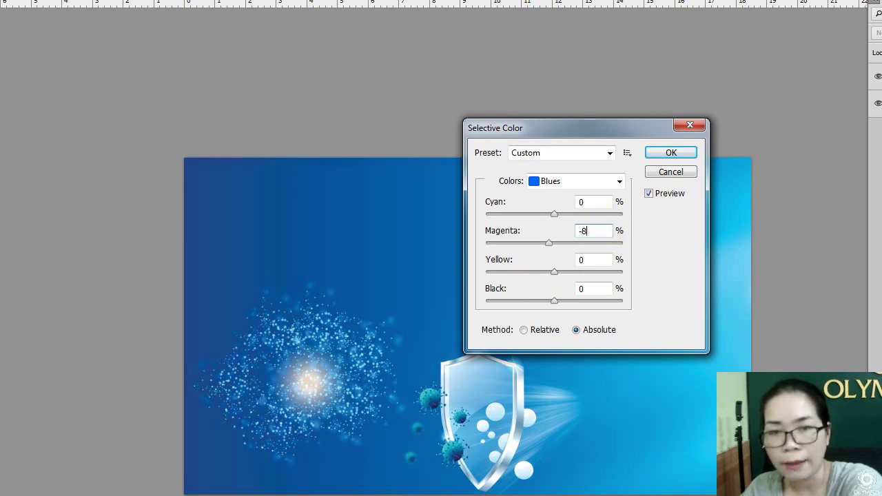
left_click(649, 153)
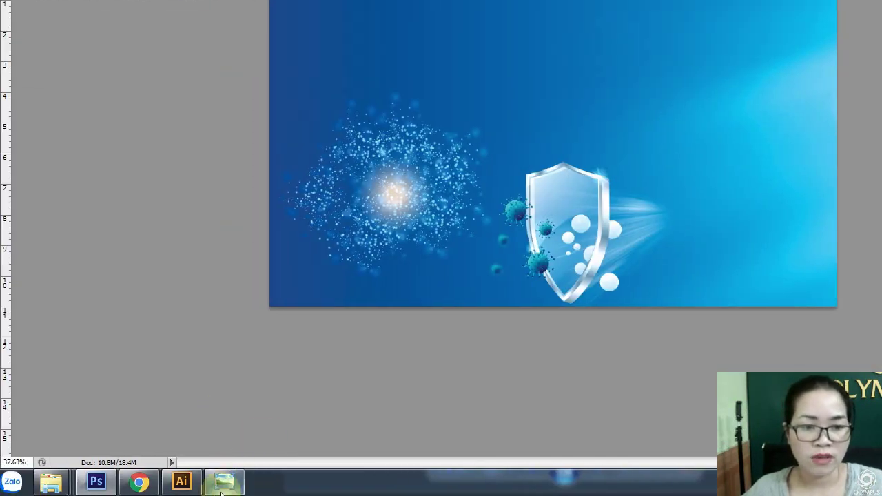
Step: Arrange the original JPG in Photo Viewer beside Photoshop and switch between them to compare
left_click(223, 478)
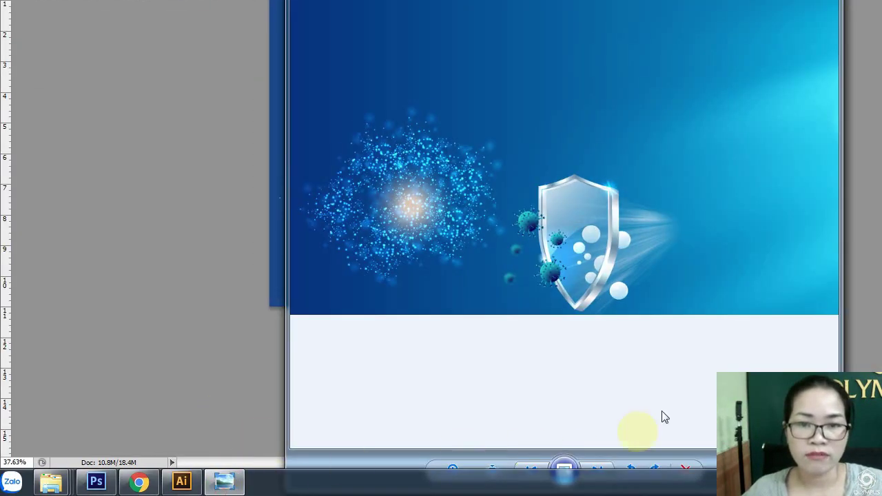
left_click_drag(617, 74, 753, 60)
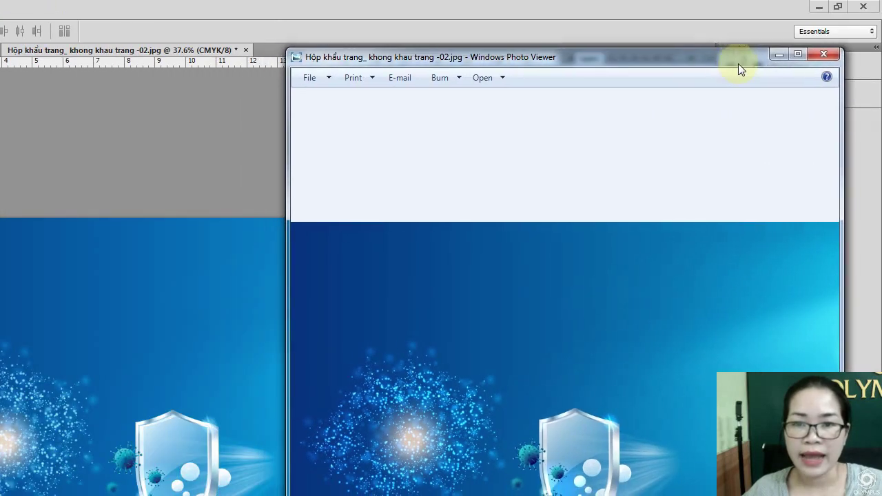
left_click(223, 365)
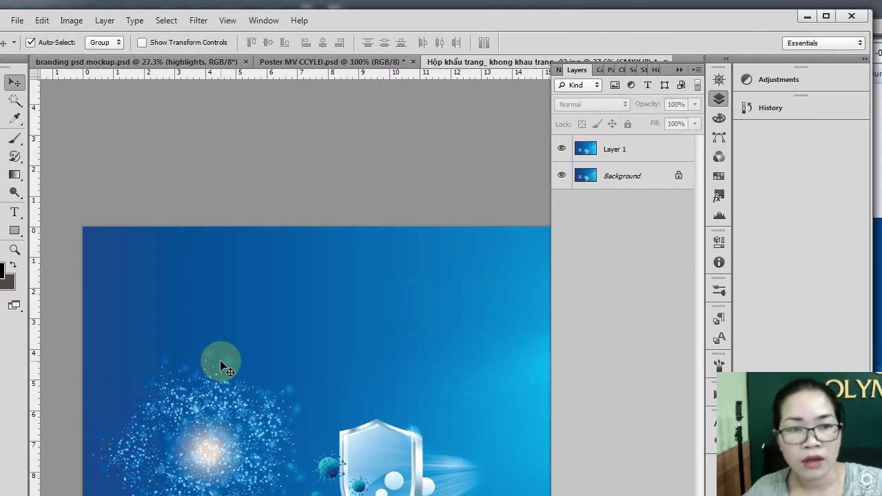
left_click(223, 289)
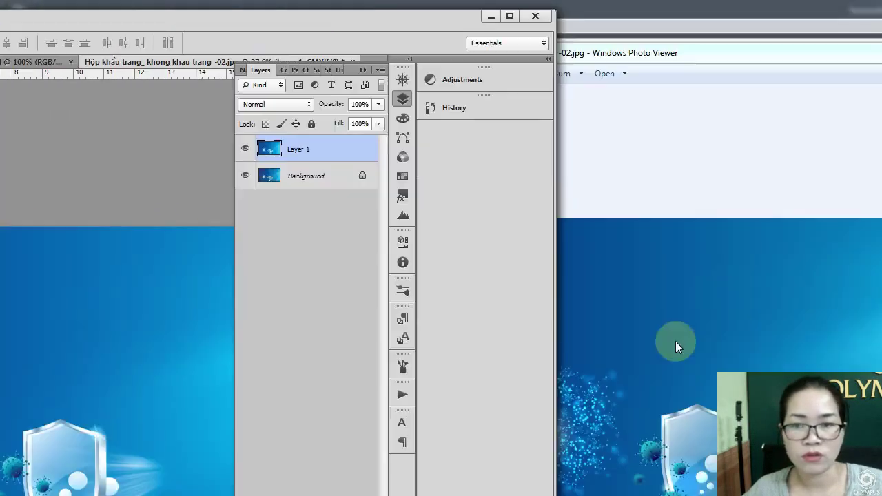
left_click(676, 341)
left_click_drag(593, 54, 394, 26)
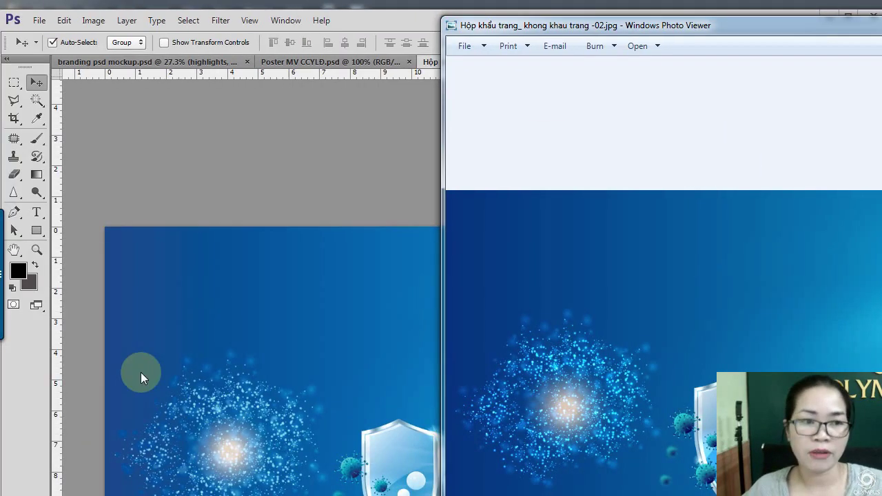
left_click(137, 372)
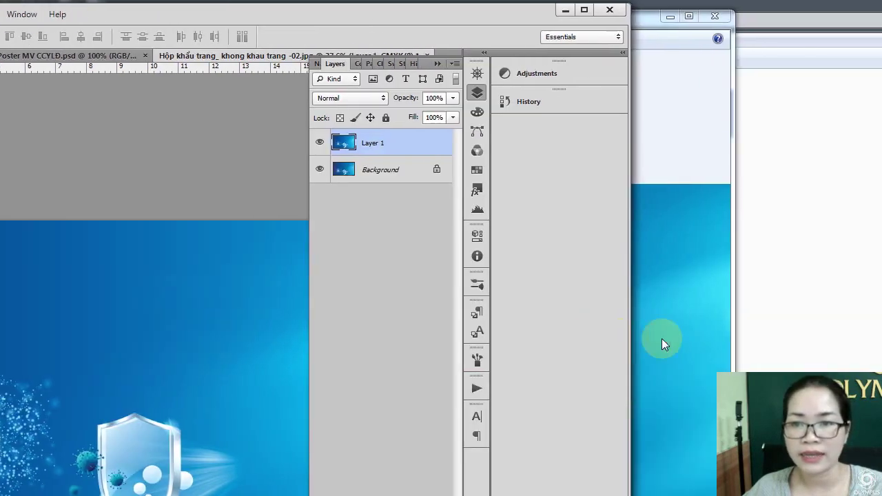
left_click(662, 338)
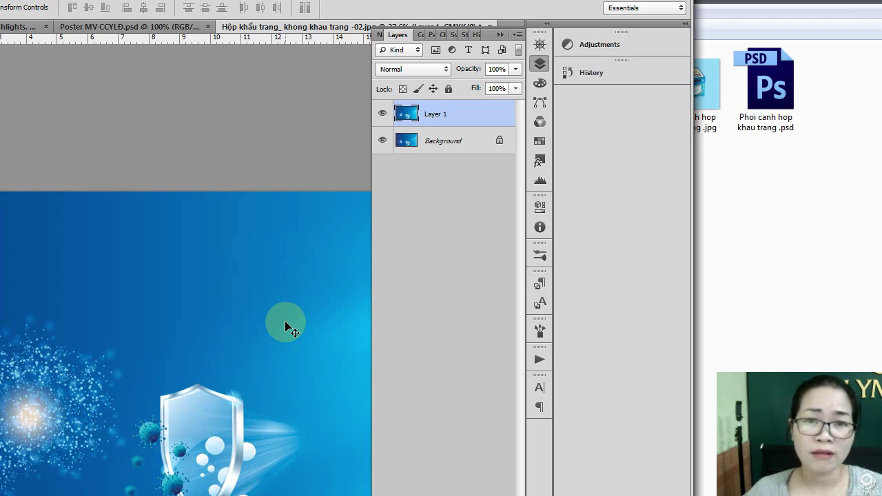
Step: Save the image in TIFF format with Save As (Ctrl+Shift+S)
key("f")
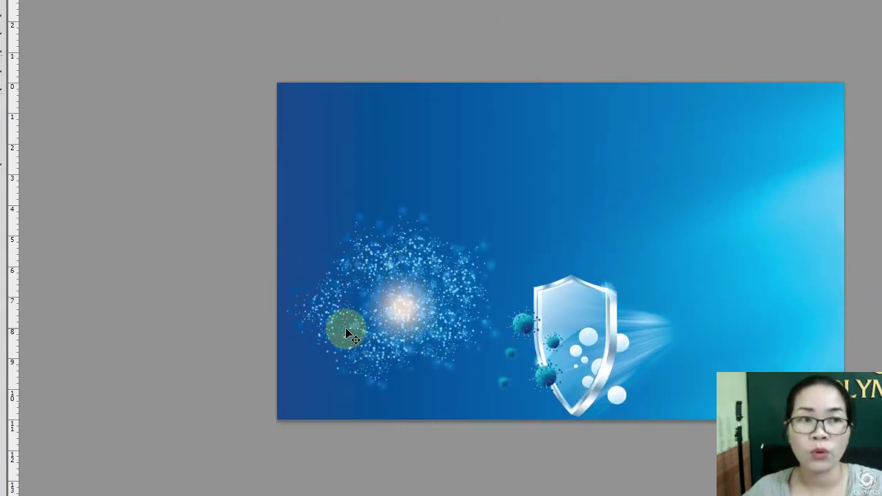
key("ctrl+shift+s")
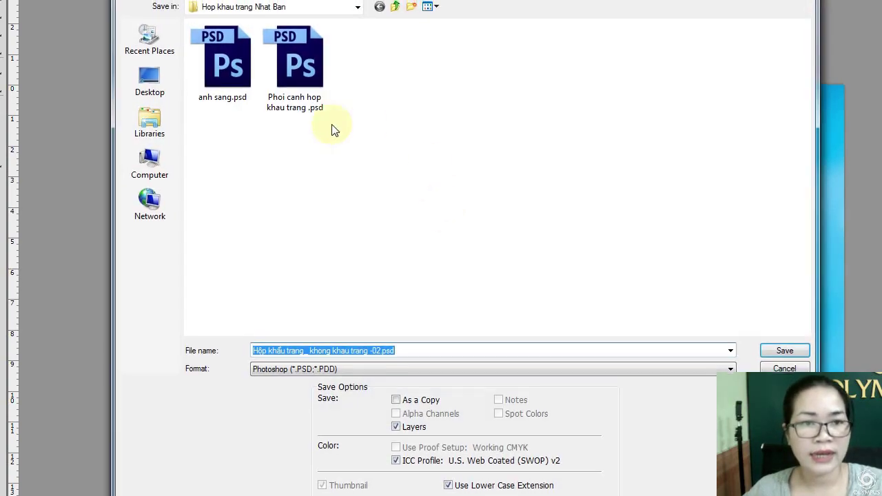
left_click(335, 369)
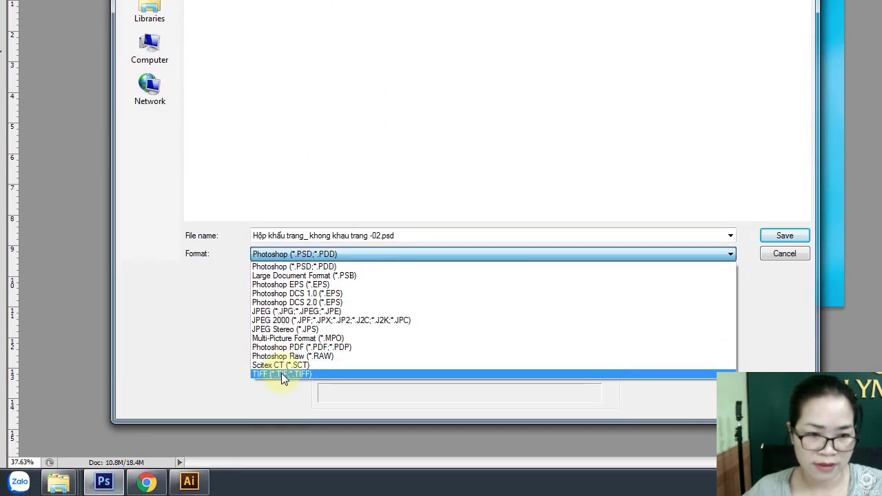
left_click(281, 372)
key("Return")
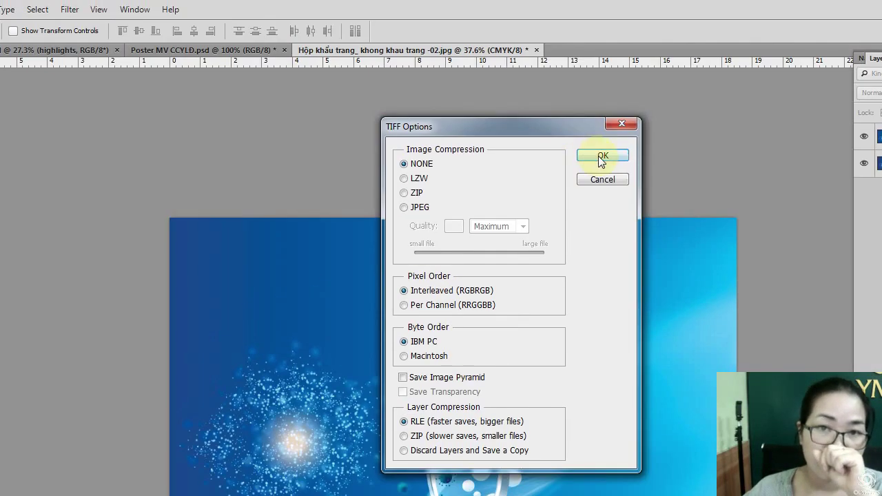
Step: Finish the uncompressed TIFF save and switch the Illustrator document to CMYK Color
left_click(597, 163)
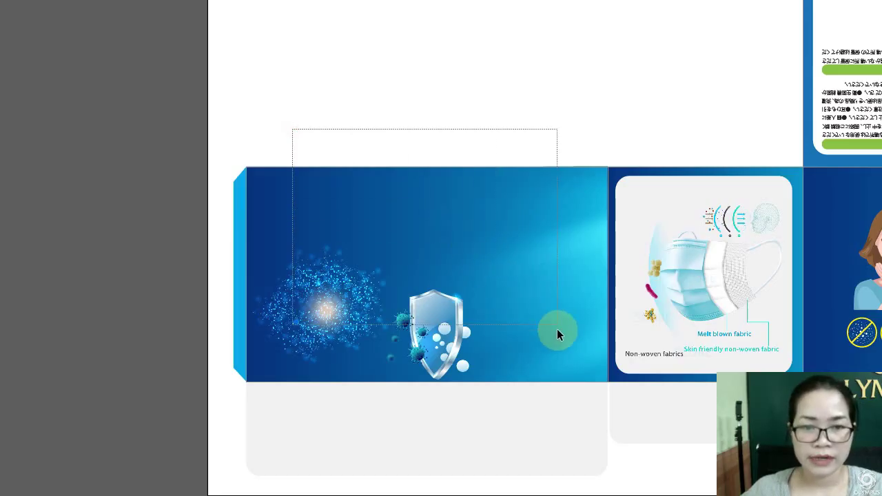
mouse_move(409, 198)
left_mouse_down()
mouse_move(570, 368)
mouse_move(183, 296)
left_mouse_up()
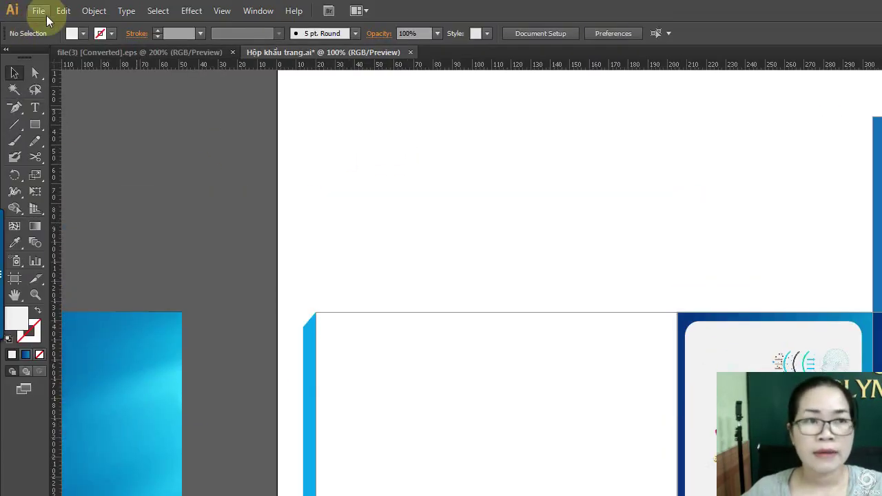
left_click(38, 10)
mouse_move(90, 327)
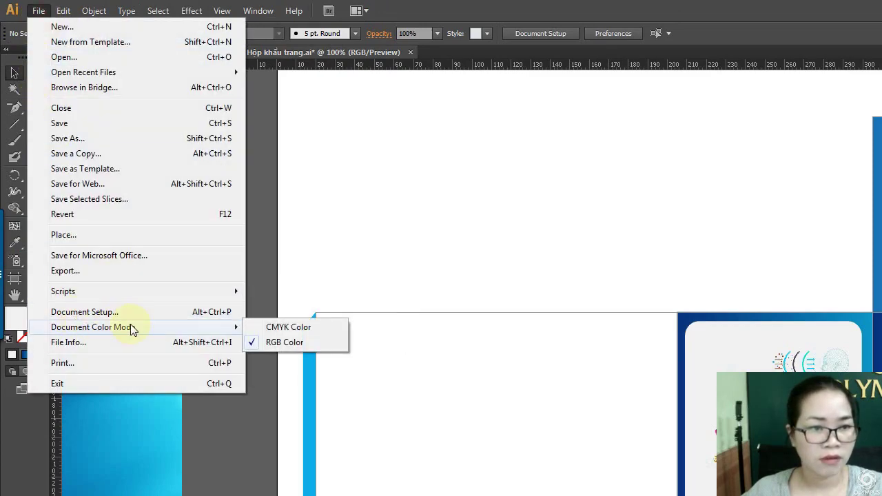
left_click(283, 327)
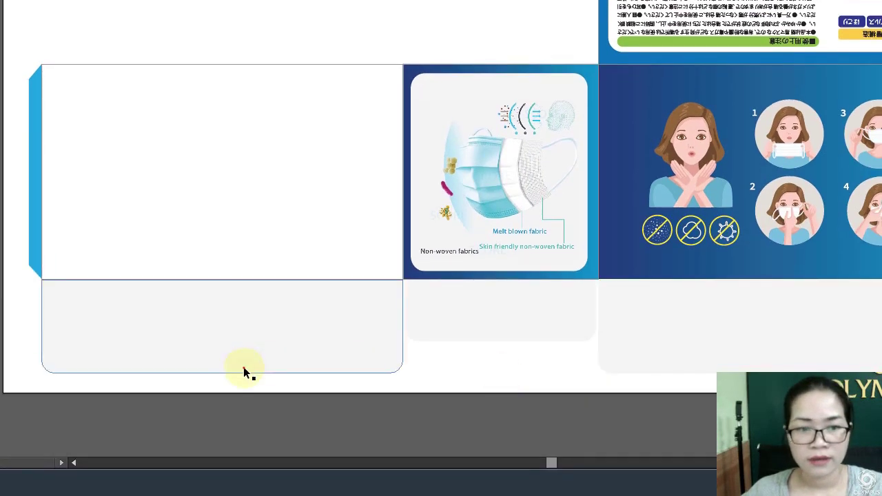
Step: Place the TIFF on the white front panel, top-aligned with and butted against the blue flap
left_click_drag(244, 370, 446, 354)
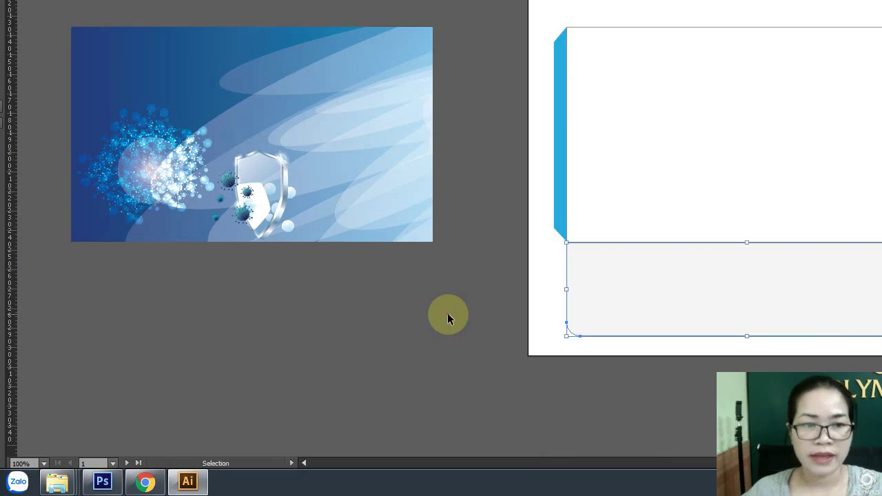
left_click(420, 293)
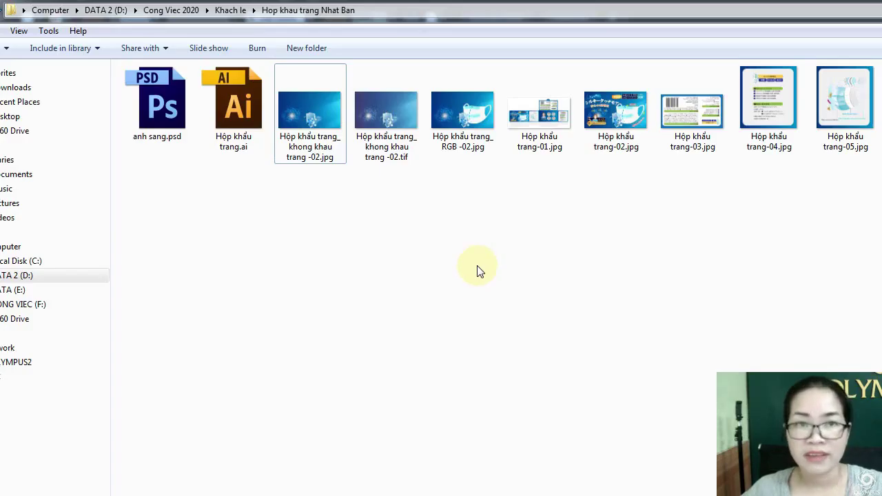
mouse_move(384, 122)
left_mouse_down()
mouse_move(365, 310)
mouse_move(620, 122)
left_mouse_up()
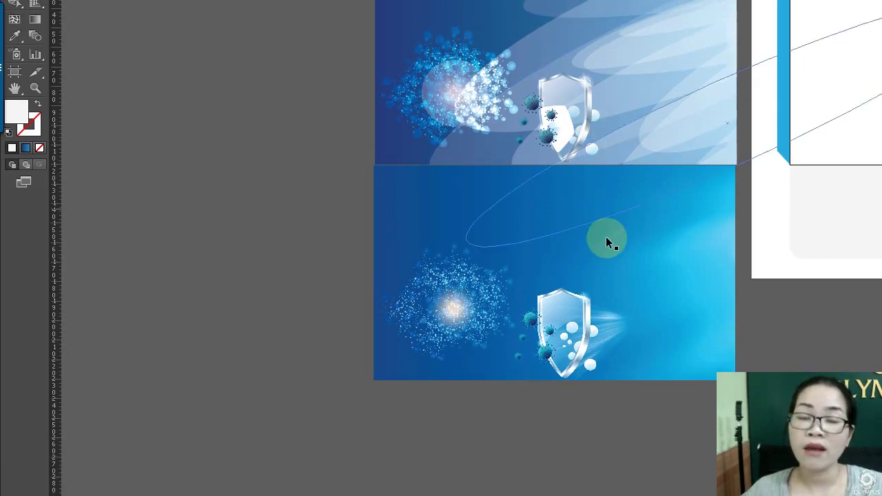
mouse_move(641, 243)
left_mouse_down()
mouse_move(662, 196)
mouse_move(717, 189)
left_mouse_up()
scroll(636, 128, "up", 5)
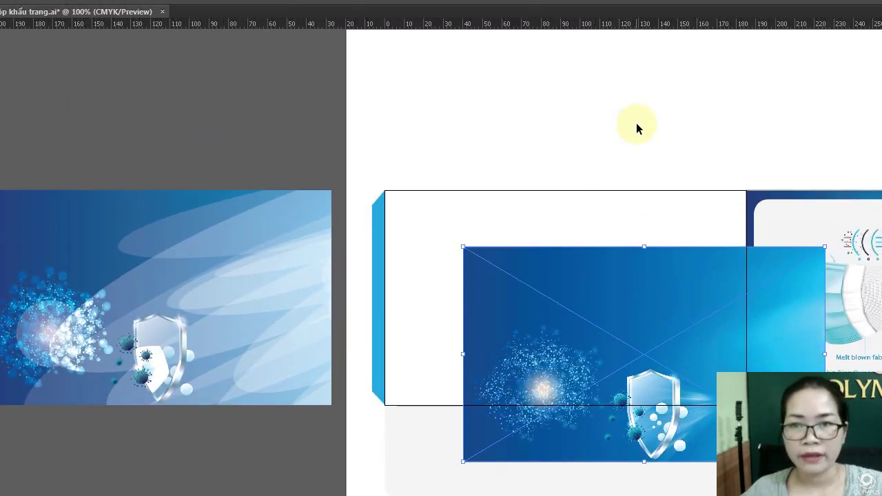
left_click(386, 275, "shift")
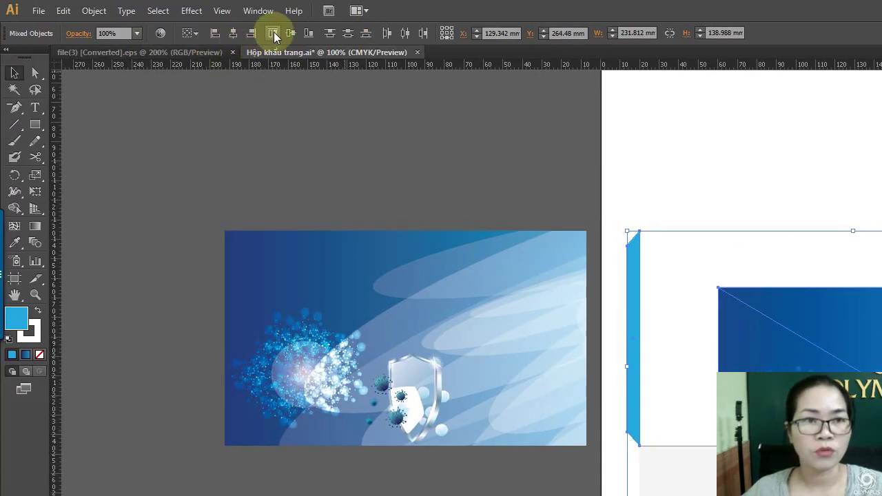
left_click(273, 34)
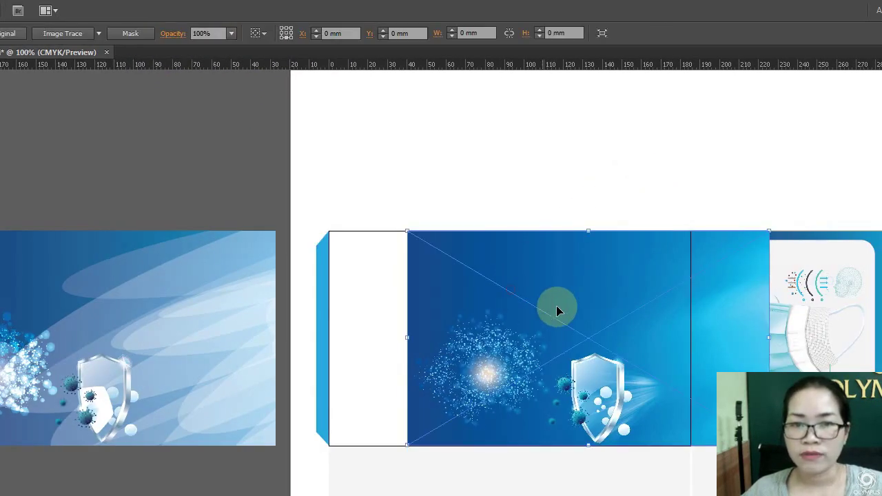
left_click_drag(558, 310, 483, 313)
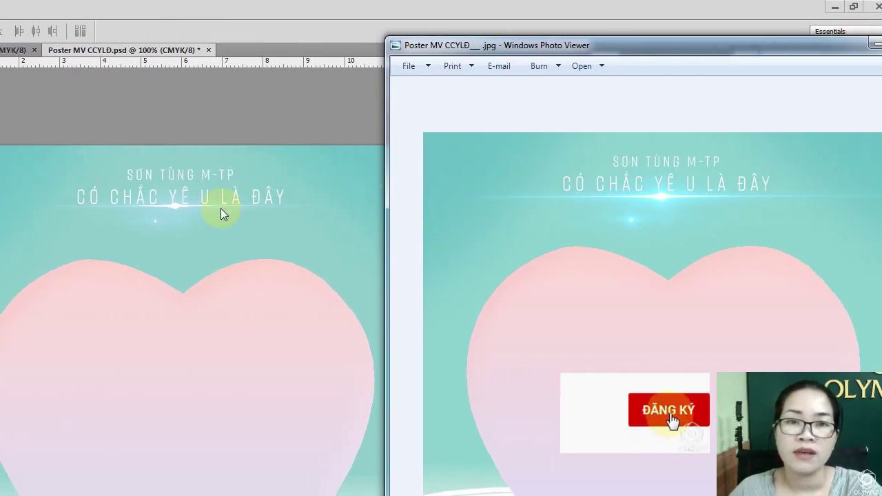
Step: Bring the CMYK Poster MV CCYLĐ document back in front and select its artwork layer
left_click(224, 215)
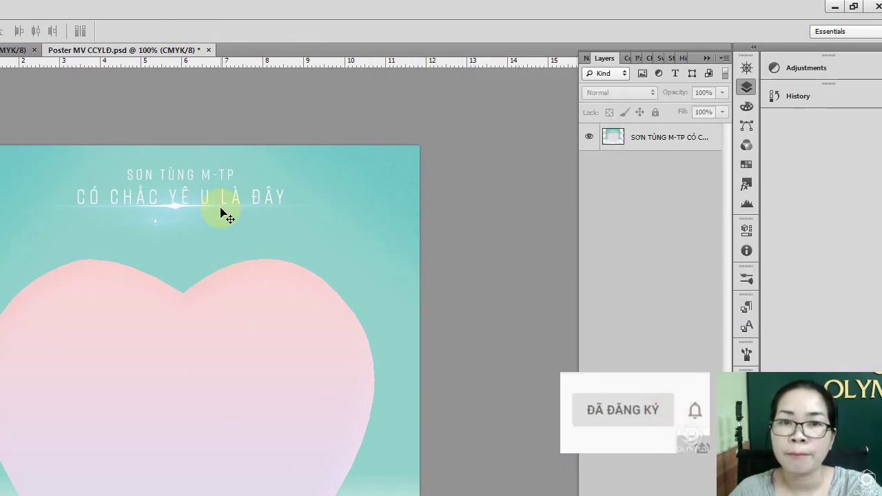
left_click(224, 215)
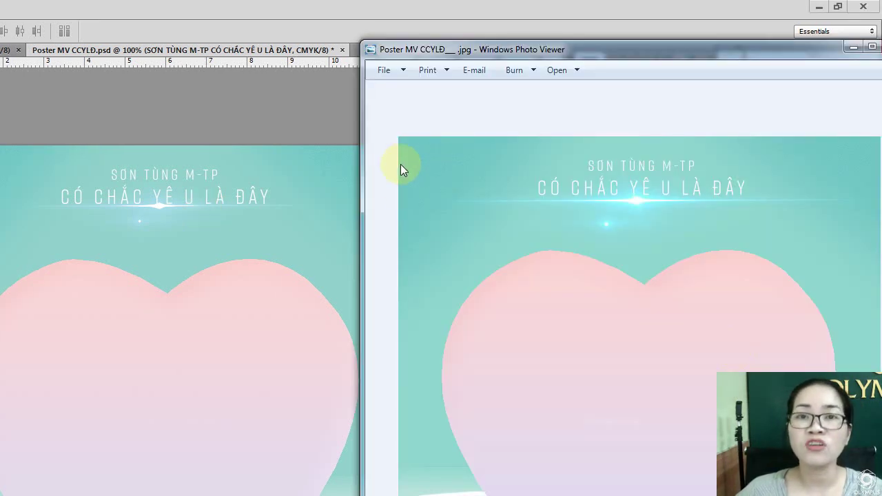
left_click(219, 230)
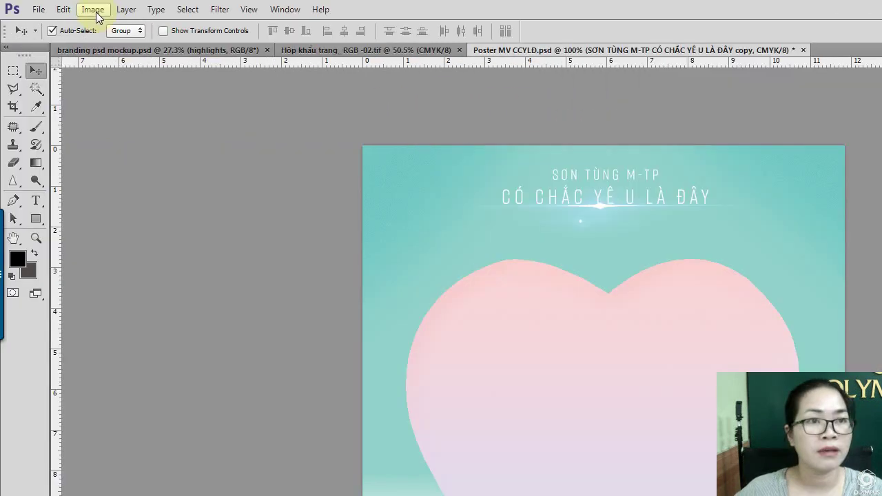
Step: Apply Selective Color: raise Cyan in Cyans, and set Blues to Cyan +26, Magenta +22
left_click(93, 10)
mouse_move(113, 44)
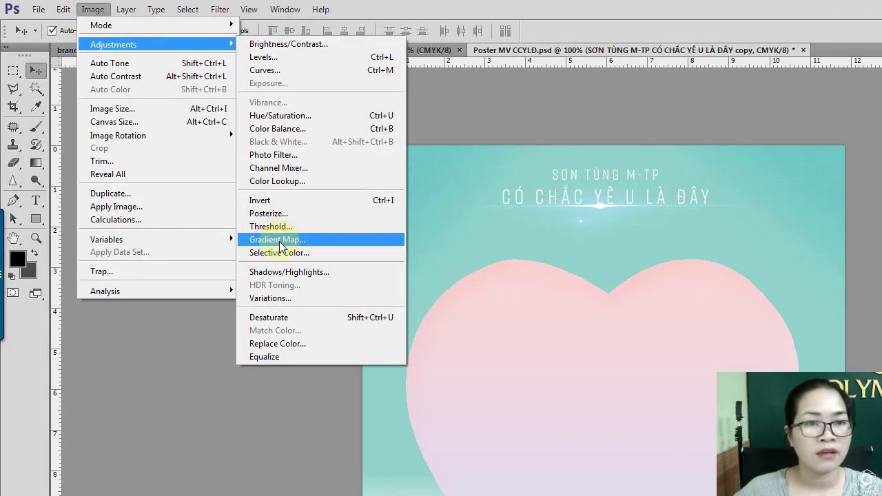
left_click(281, 253)
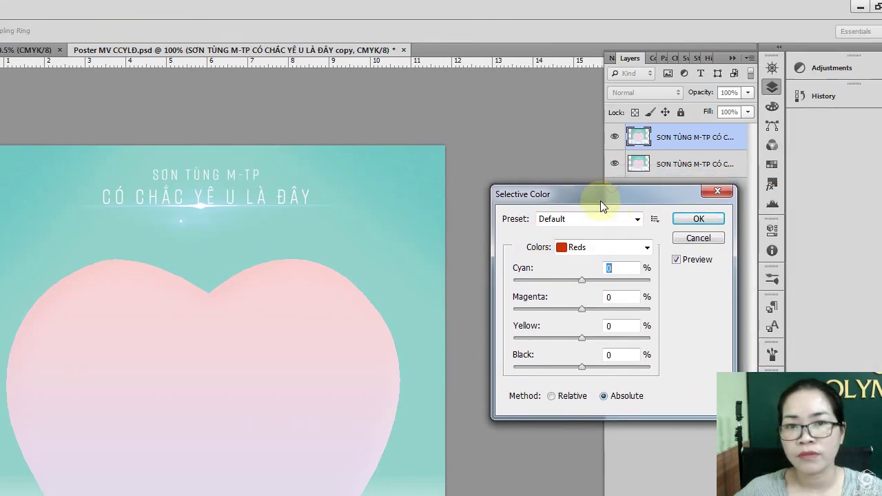
left_click(597, 247)
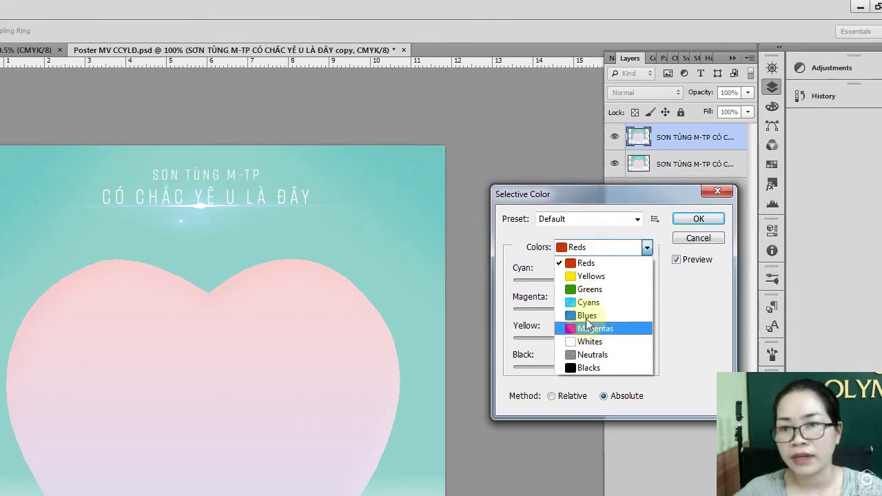
left_click(605, 306)
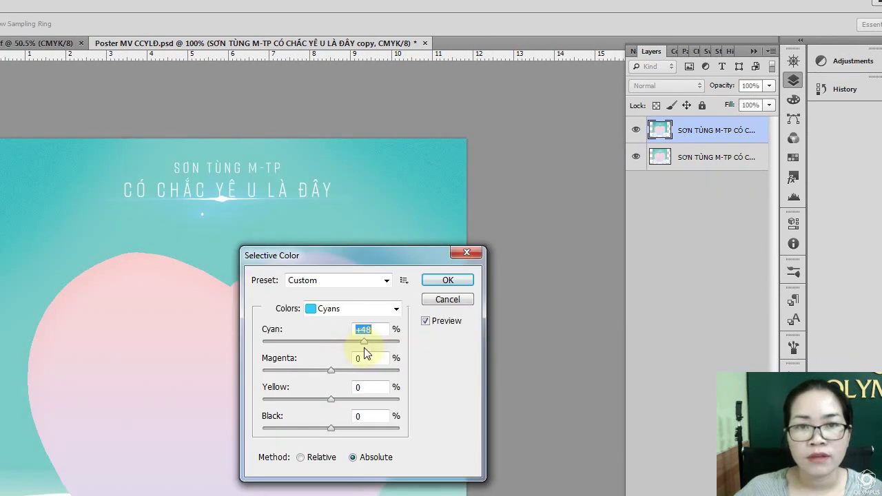
mouse_move(364, 349)
left_mouse_down()
mouse_move(376, 349)
mouse_move(329, 357)
mouse_move(355, 349)
left_mouse_up()
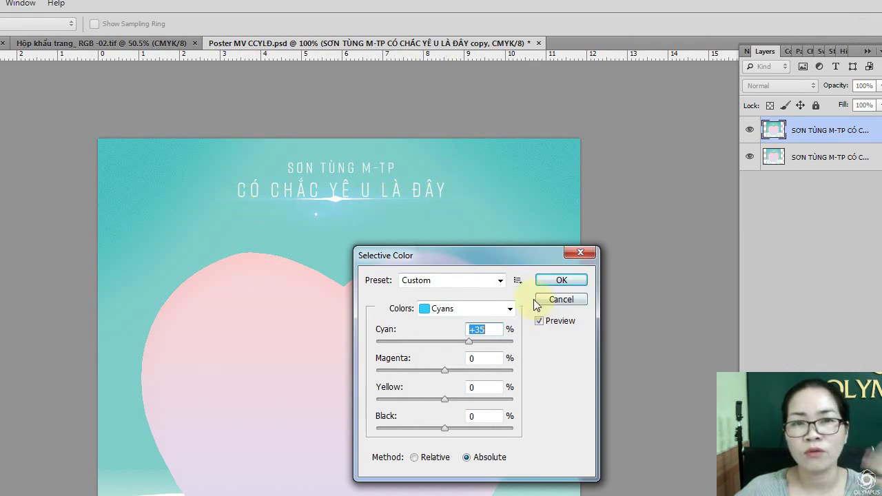
left_click(469, 308)
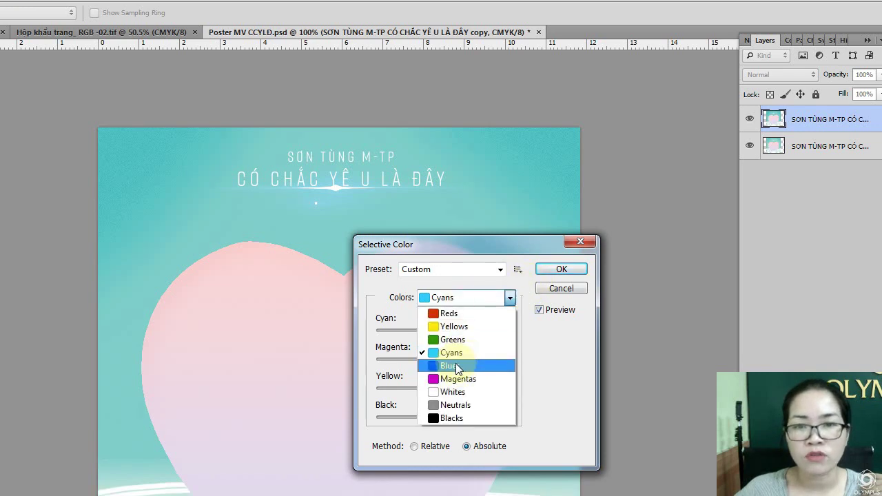
left_click(456, 369)
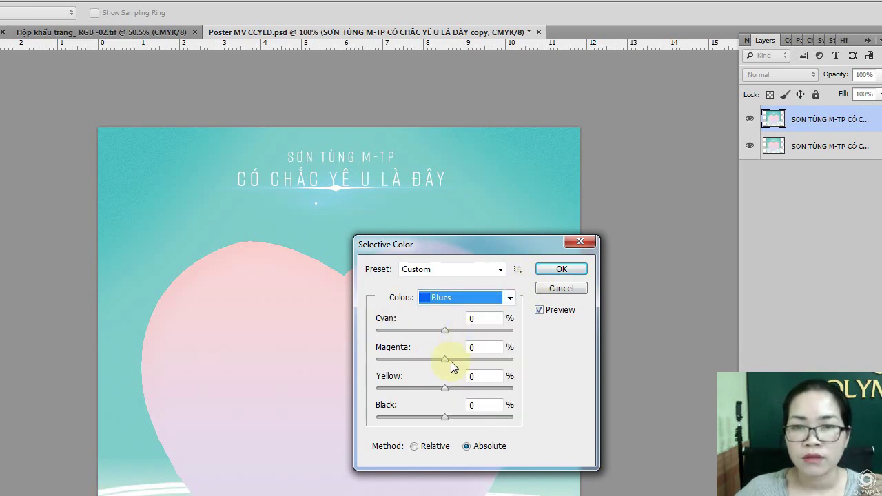
left_click_drag(446, 330, 423, 326)
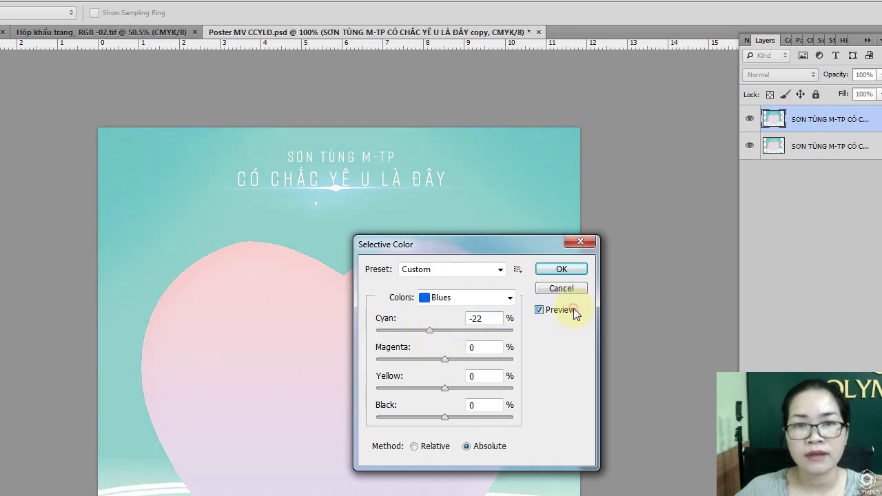
mouse_move(432, 330)
left_mouse_down()
mouse_move(406, 332)
mouse_move(480, 331)
mouse_move(457, 363)
mouse_move(435, 359)
mouse_move(460, 358)
left_mouse_up()
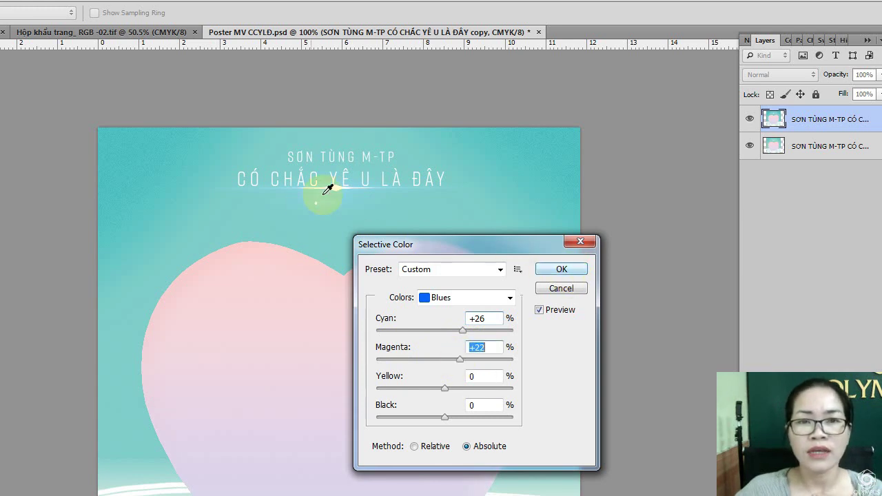
left_click(562, 288)
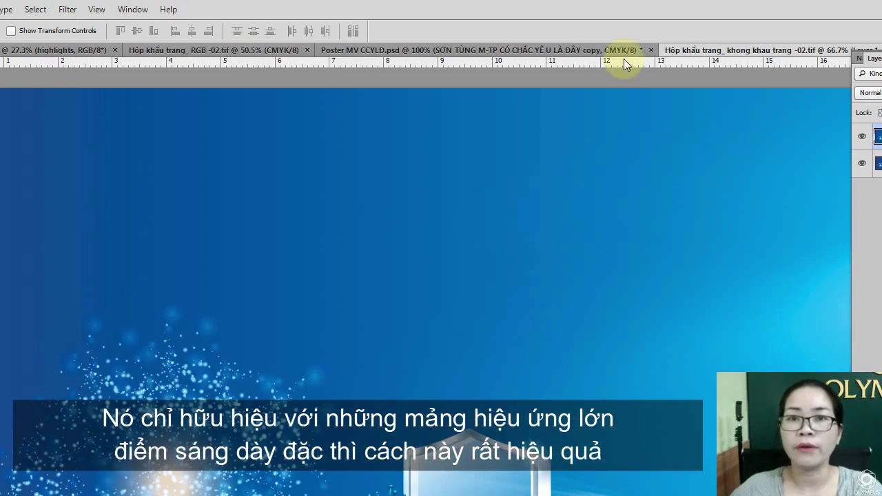
Step: Switch to the 'Hộp khẩu trang_ khong khau trang -02.tif' document showing Layer 1 over Background
left_click(607, 50)
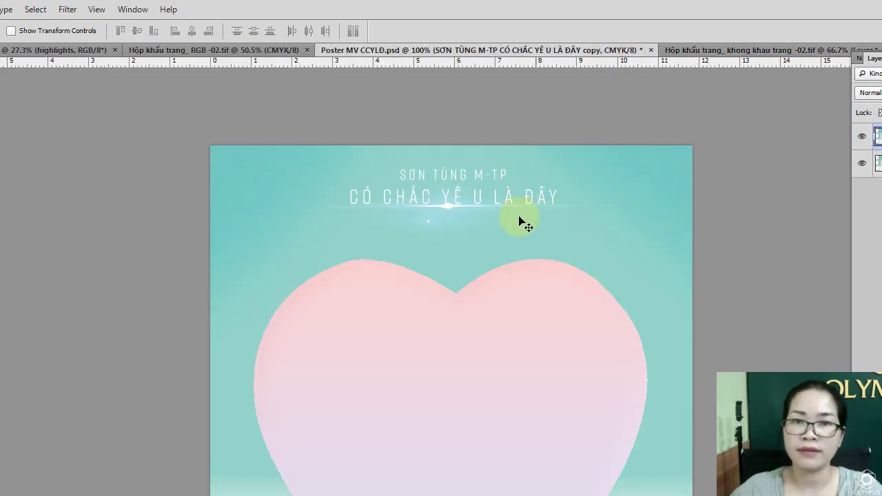